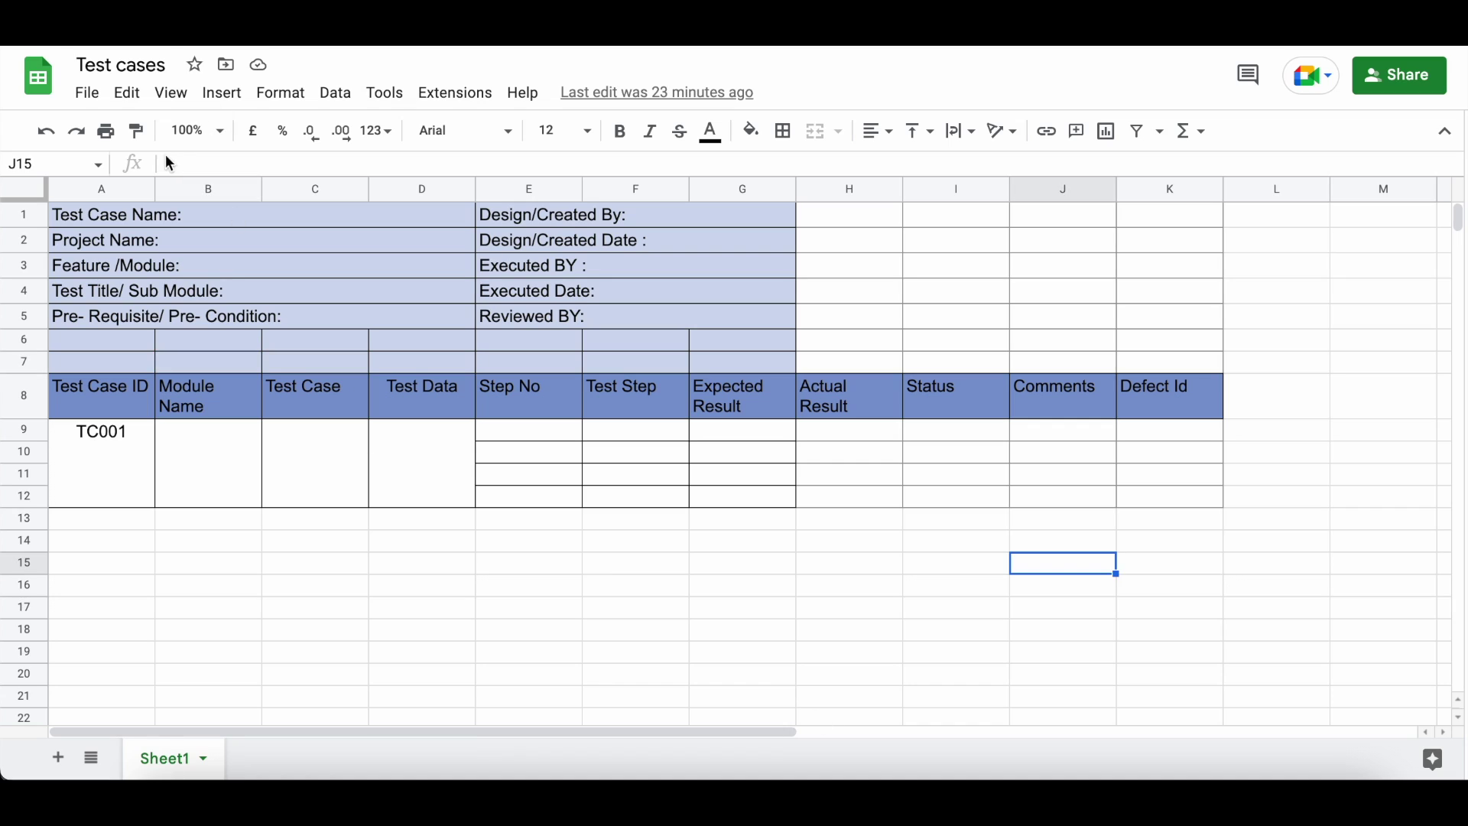
Examine the spreadsheet's title, the Test Case Name field and the first test case ID in the template
left_click(102, 65)
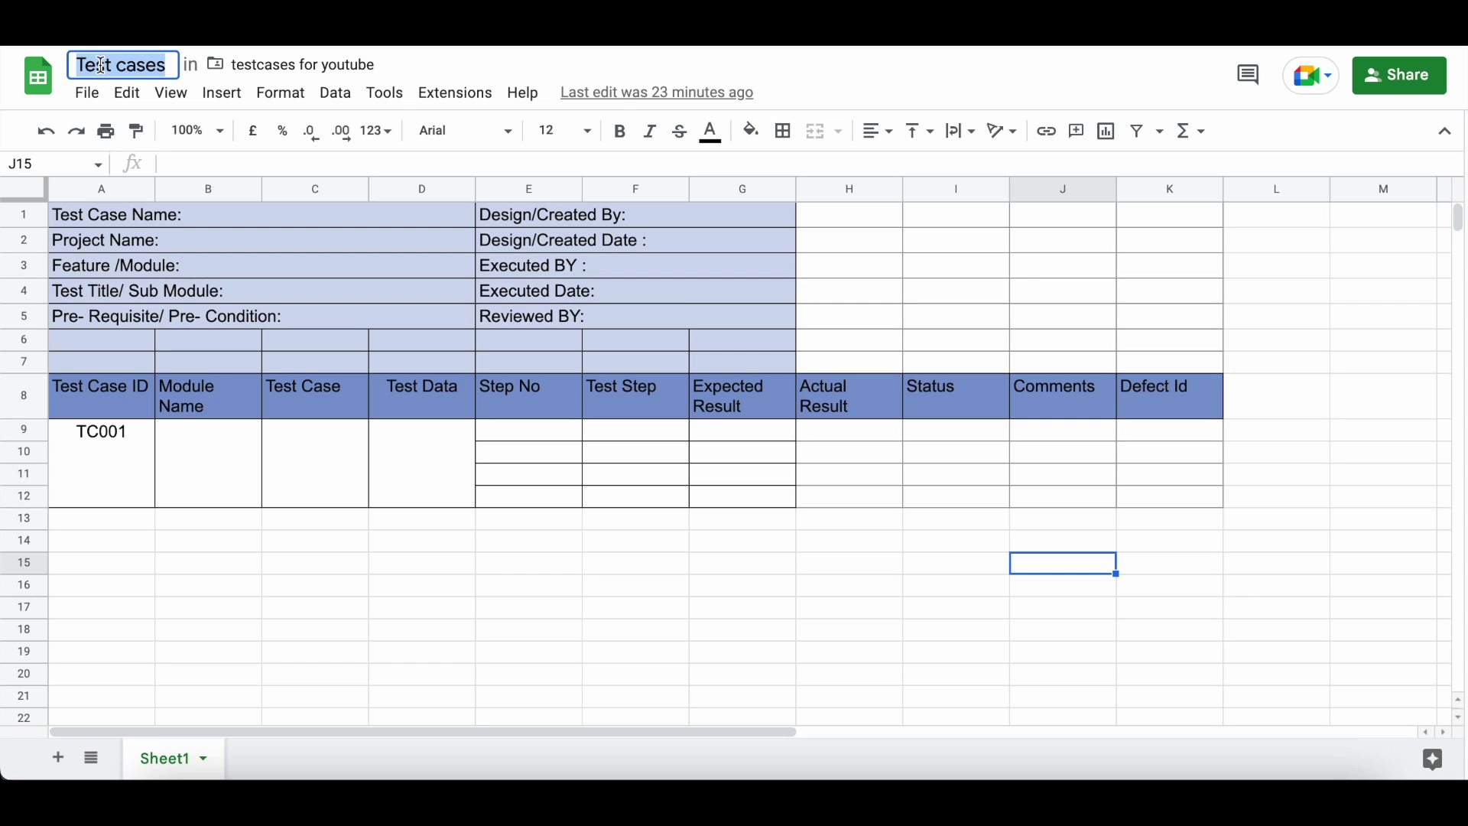
triple_click(110, 65)
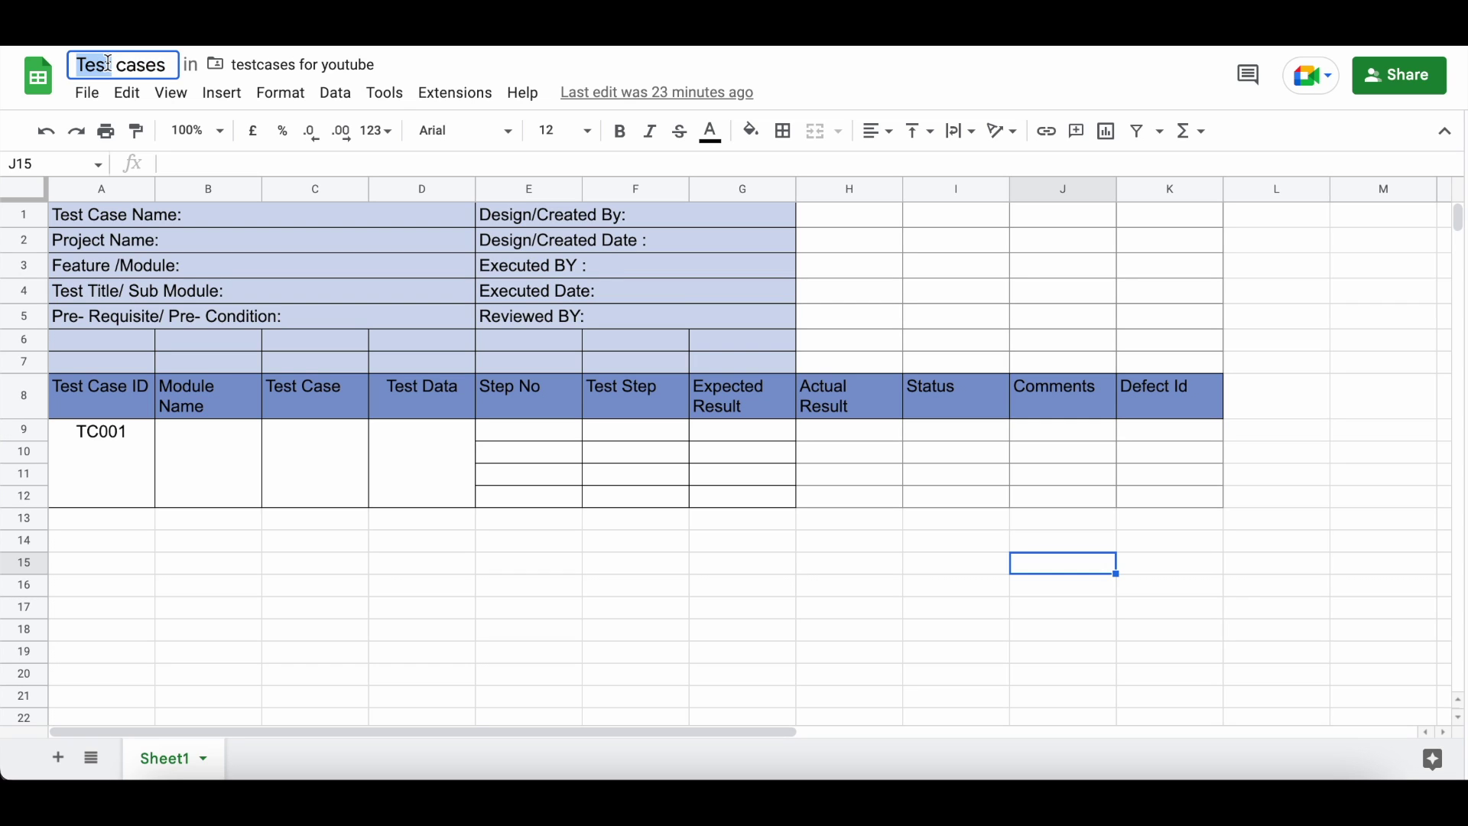
left_click(184, 363)
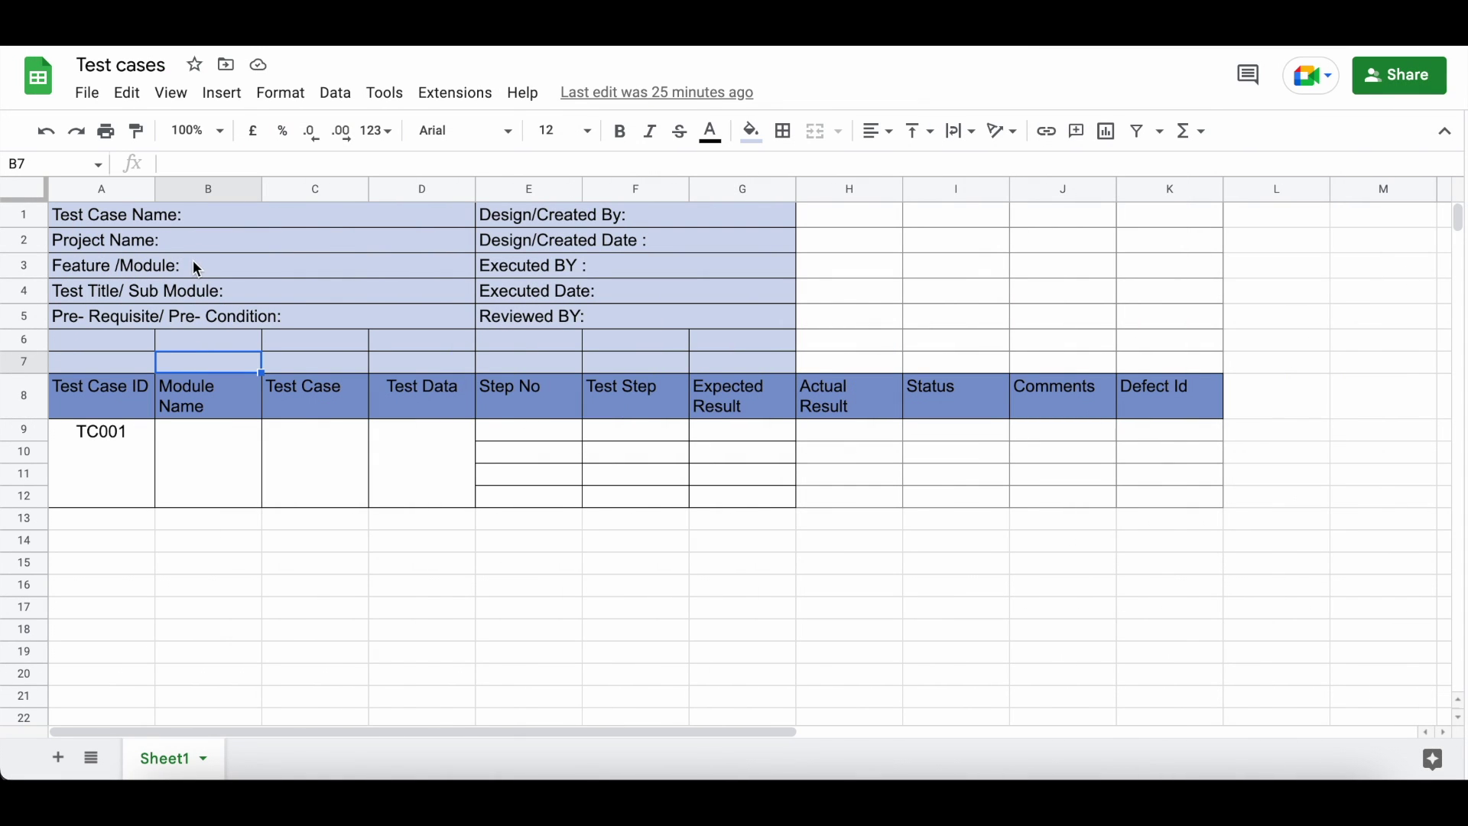
left_click(121, 213)
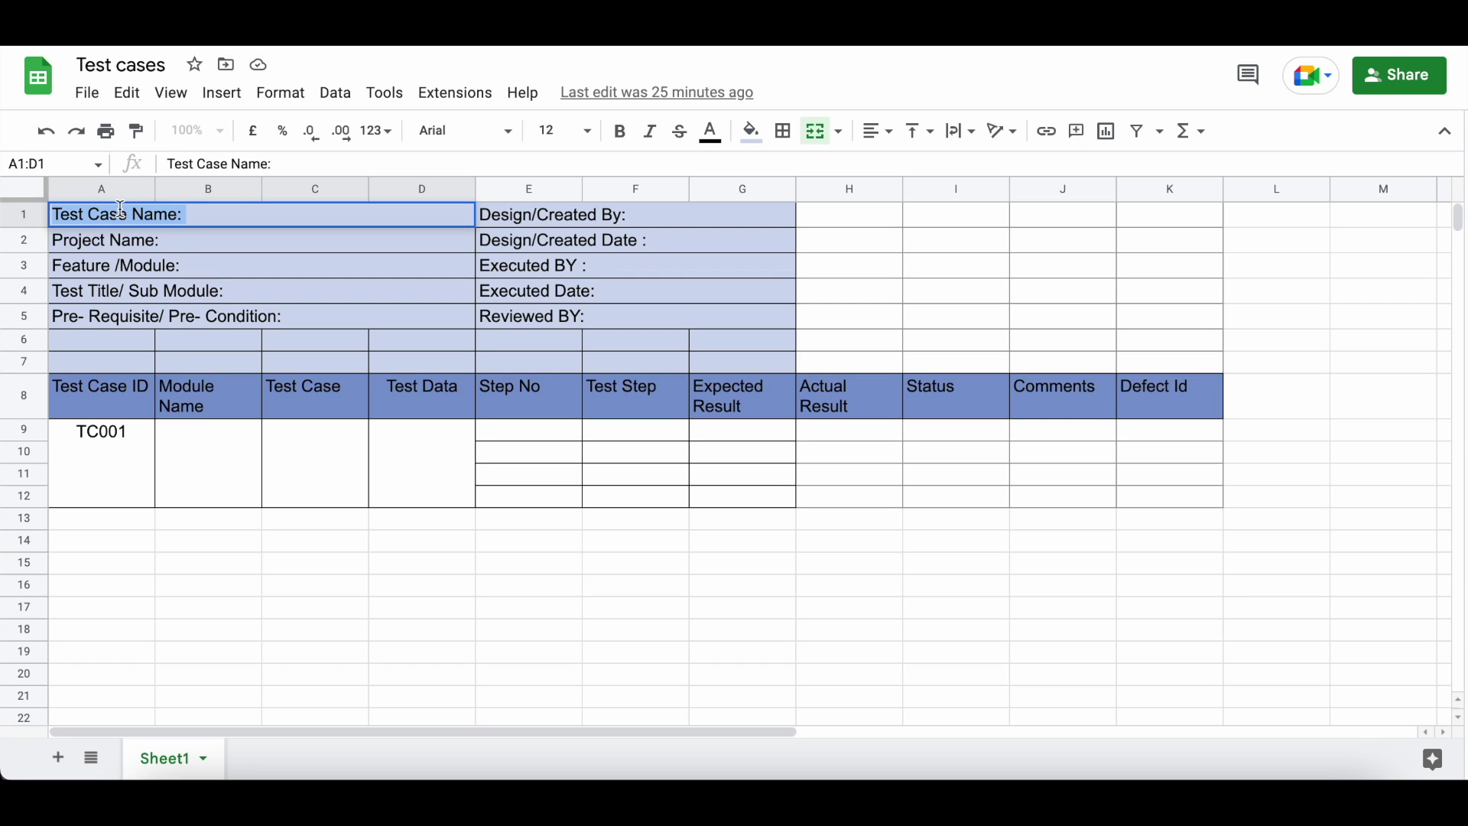
left_click(157, 300)
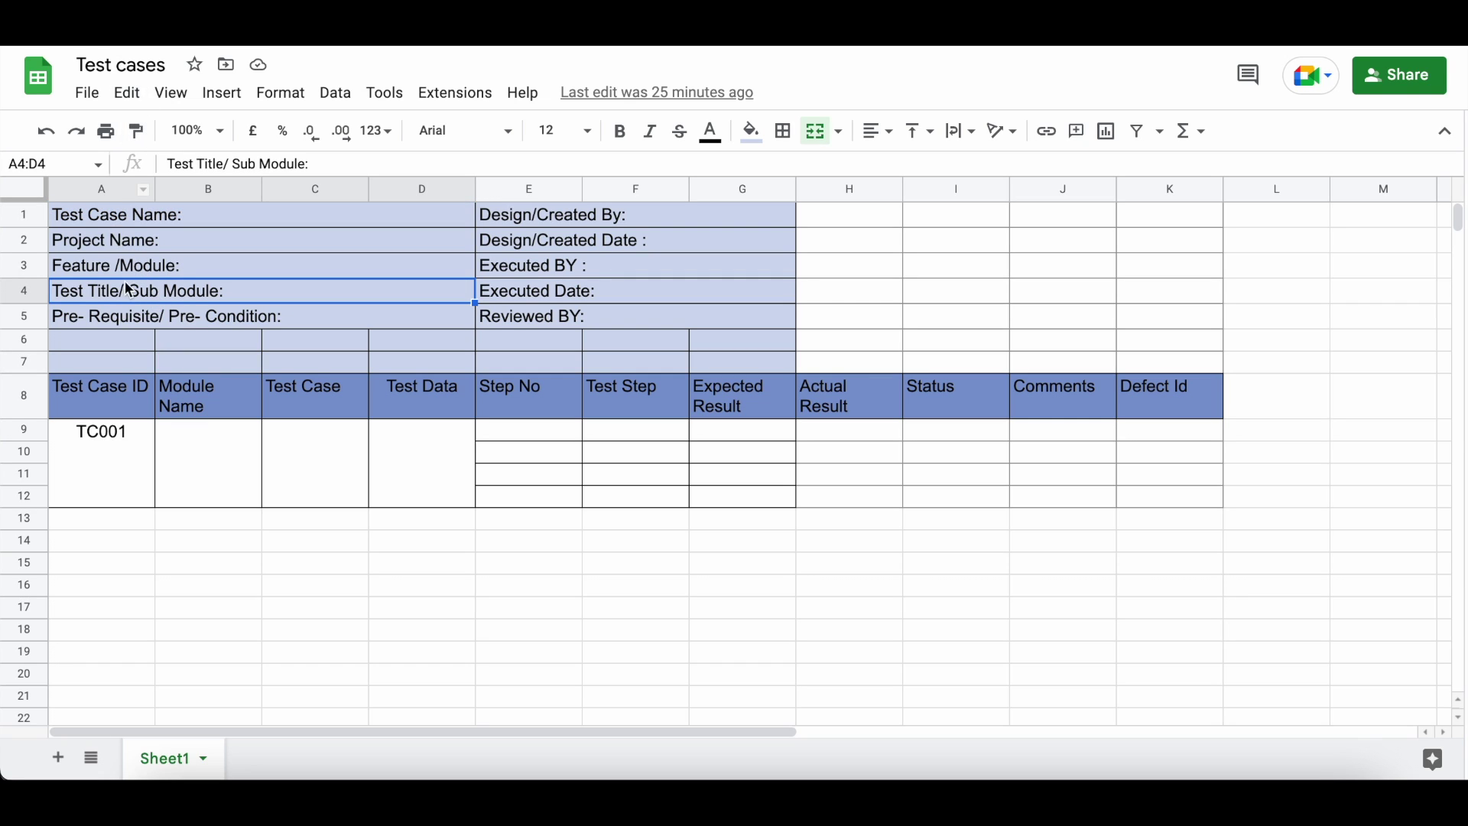
left_click(130, 453)
double_click(130, 453)
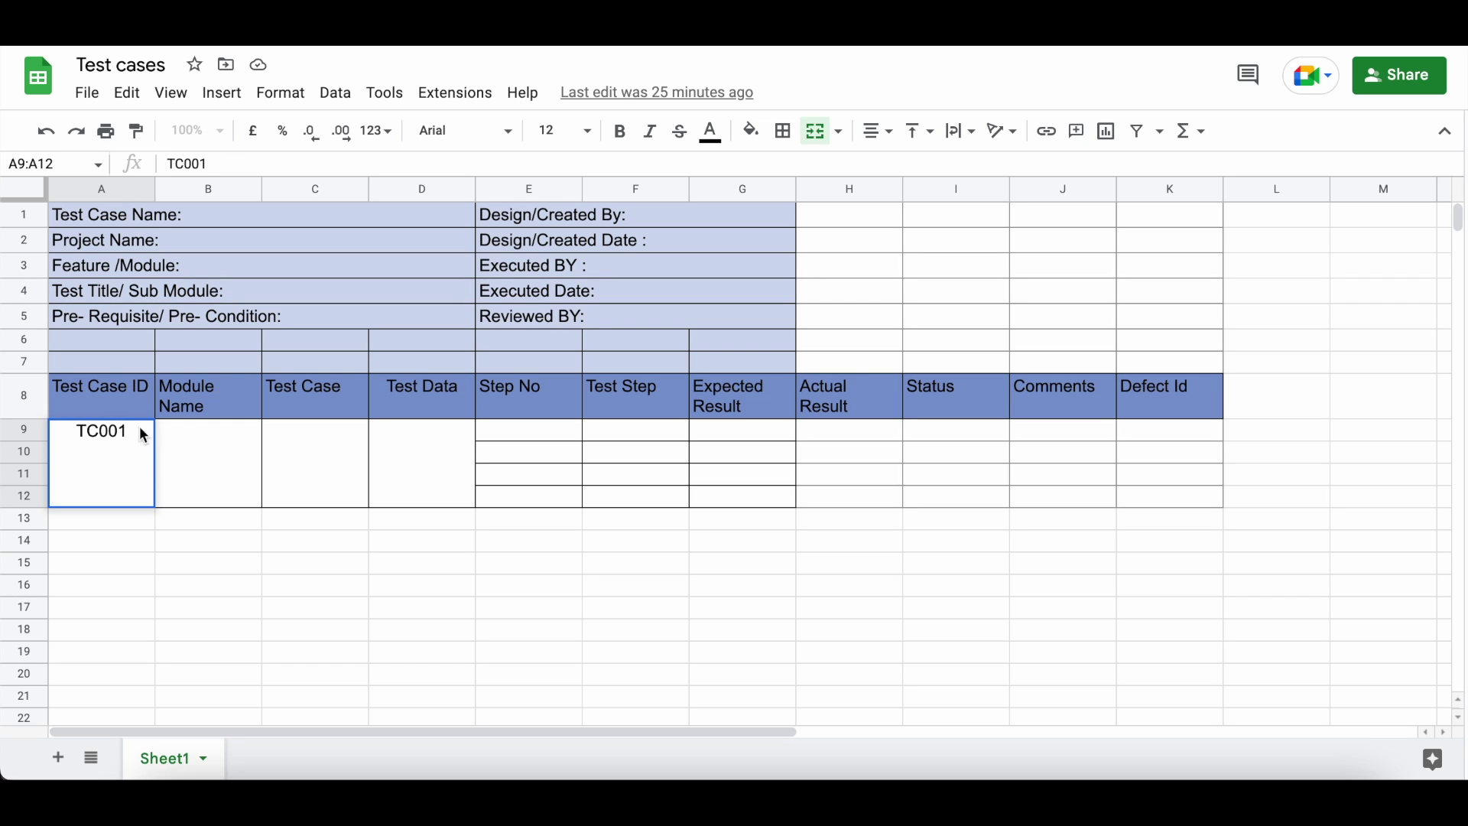
left_click(103, 220)
double_click(222, 213)
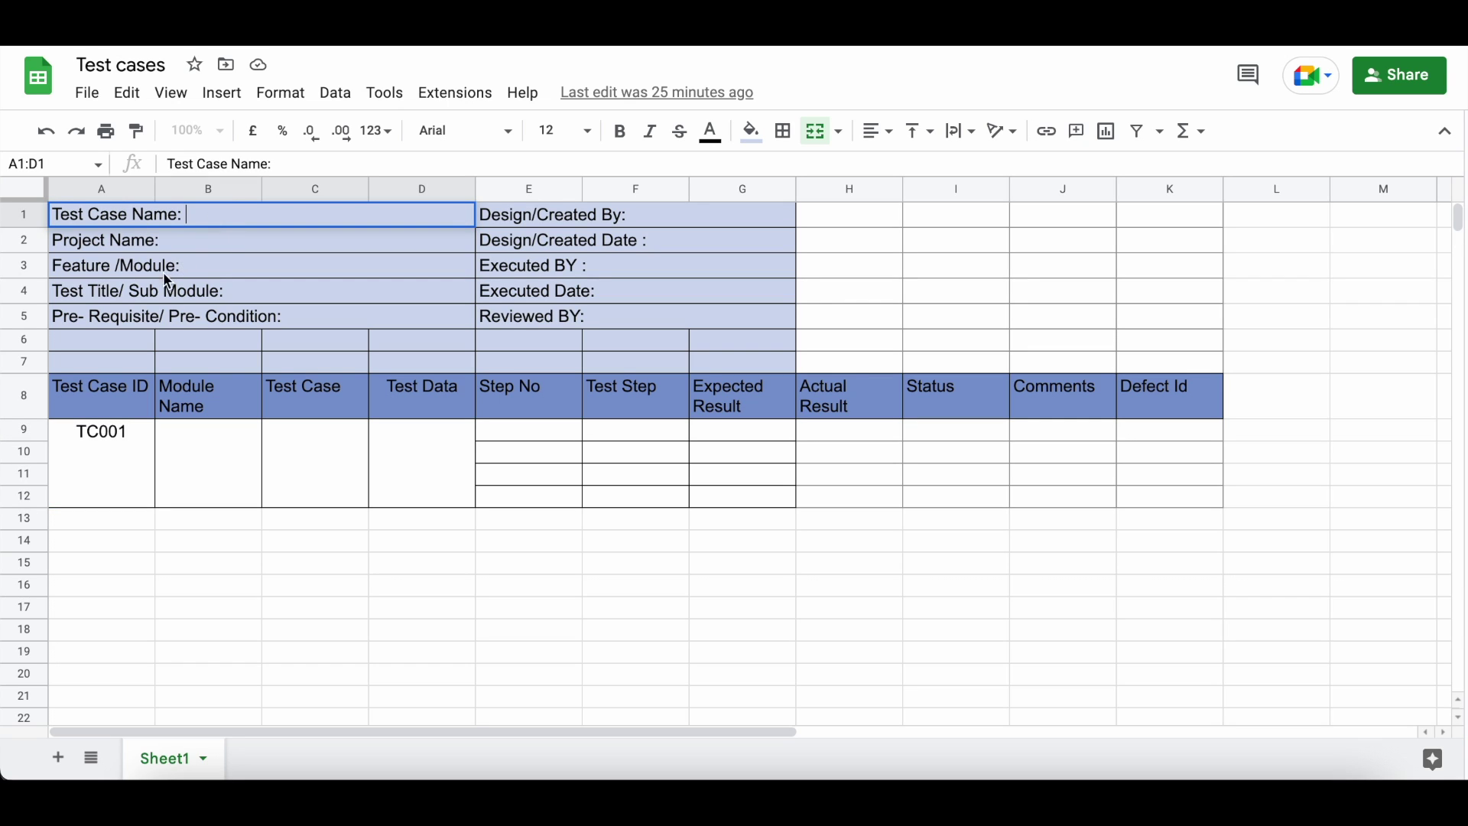
Examine the header block's project, module, test title and pre-condition fields, plus its creation, execution and review fields
left_click(163, 241)
double_click(165, 243)
left_click(187, 267)
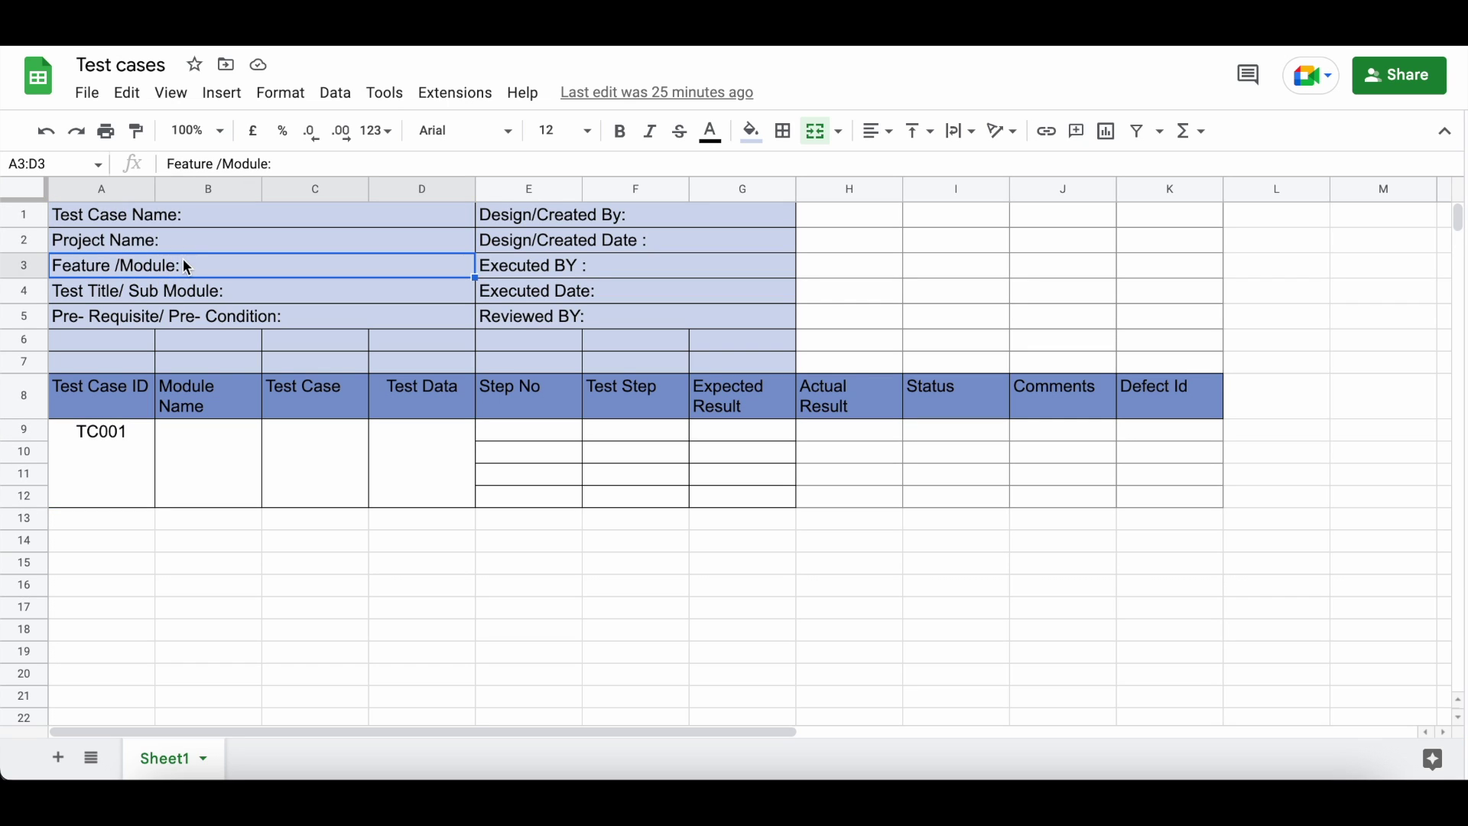
left_click(188, 300)
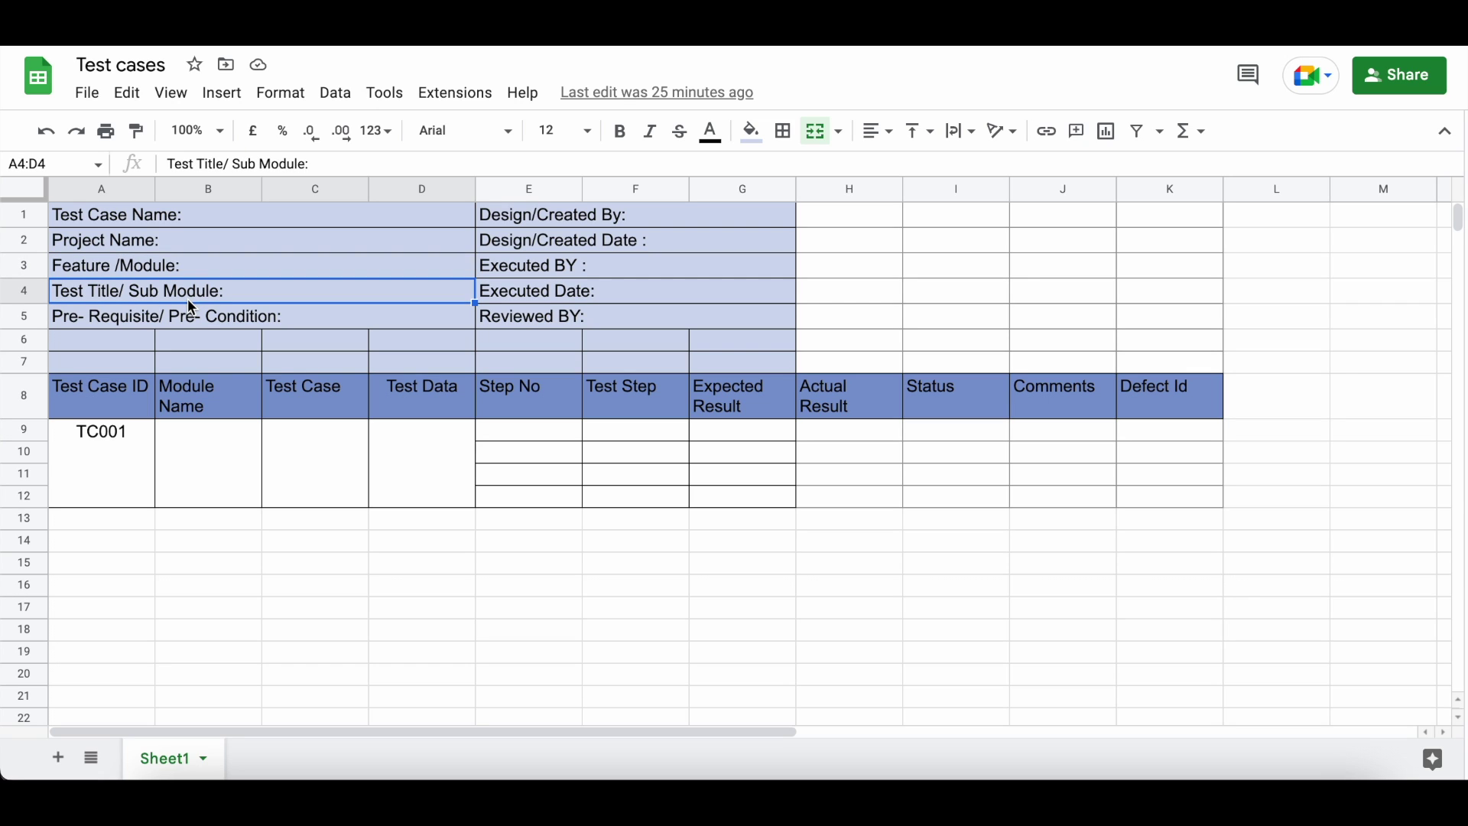
left_click(200, 320)
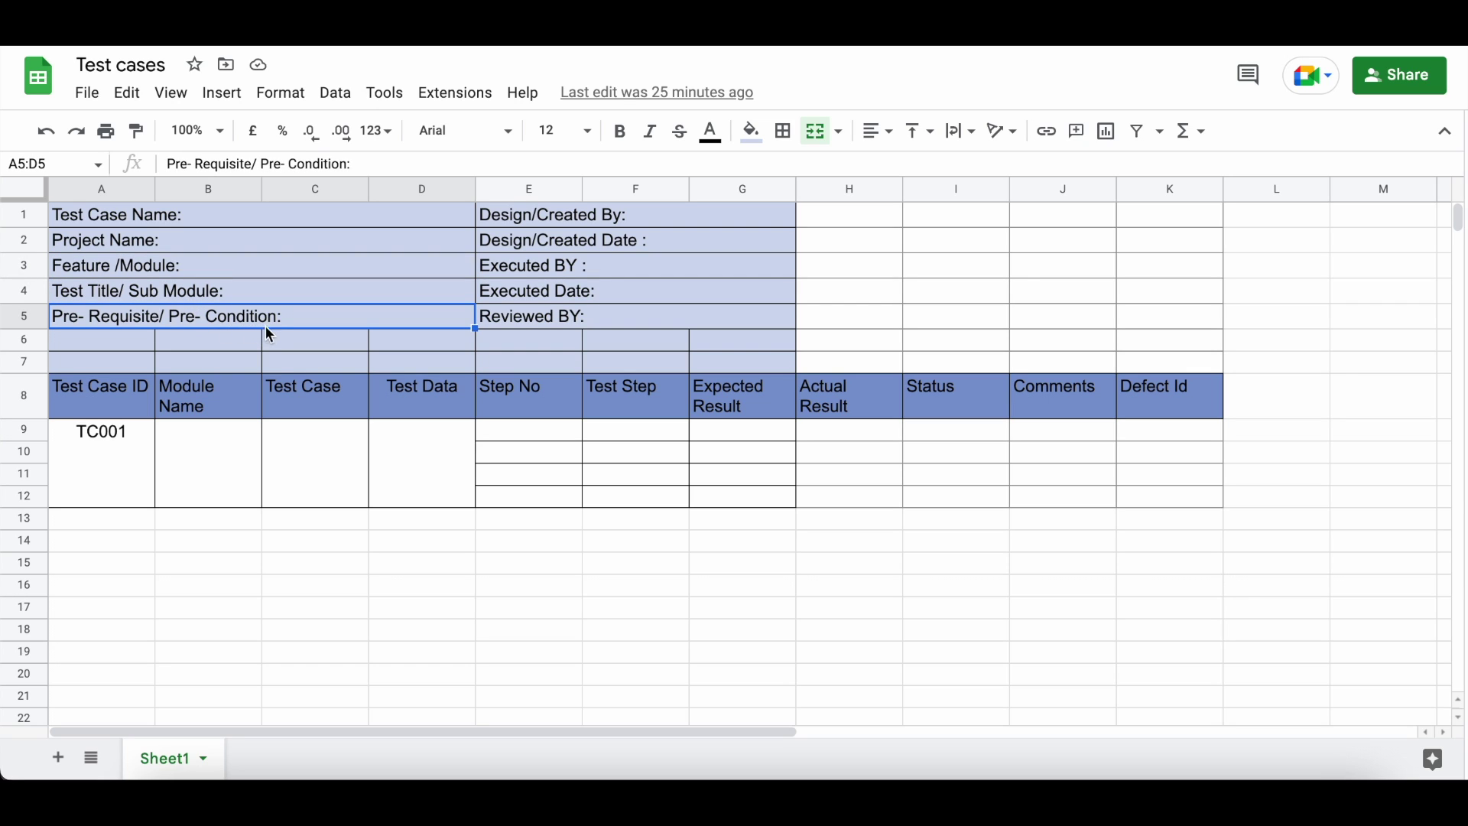
left_click(589, 222)
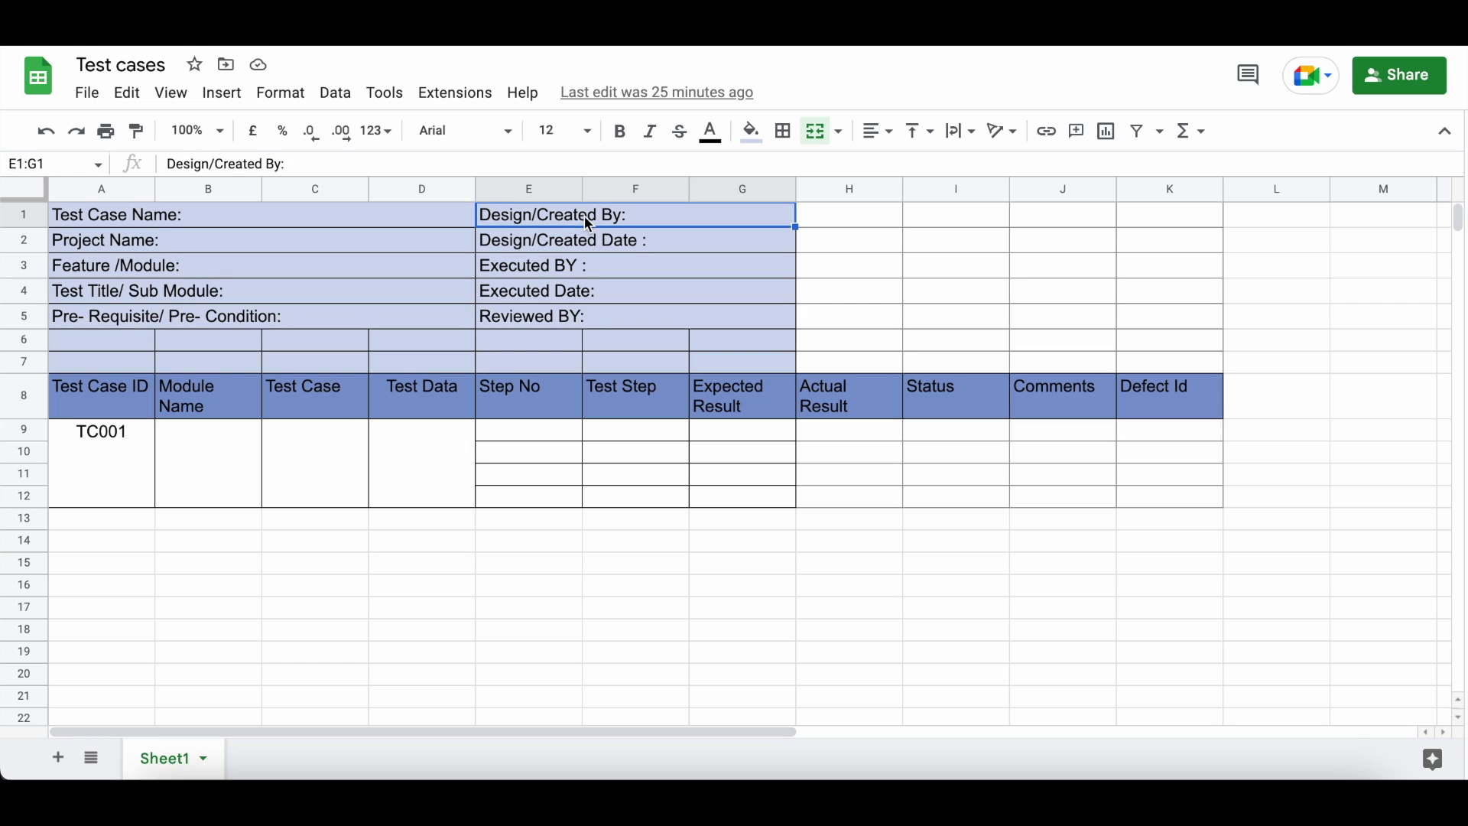
left_click(585, 251)
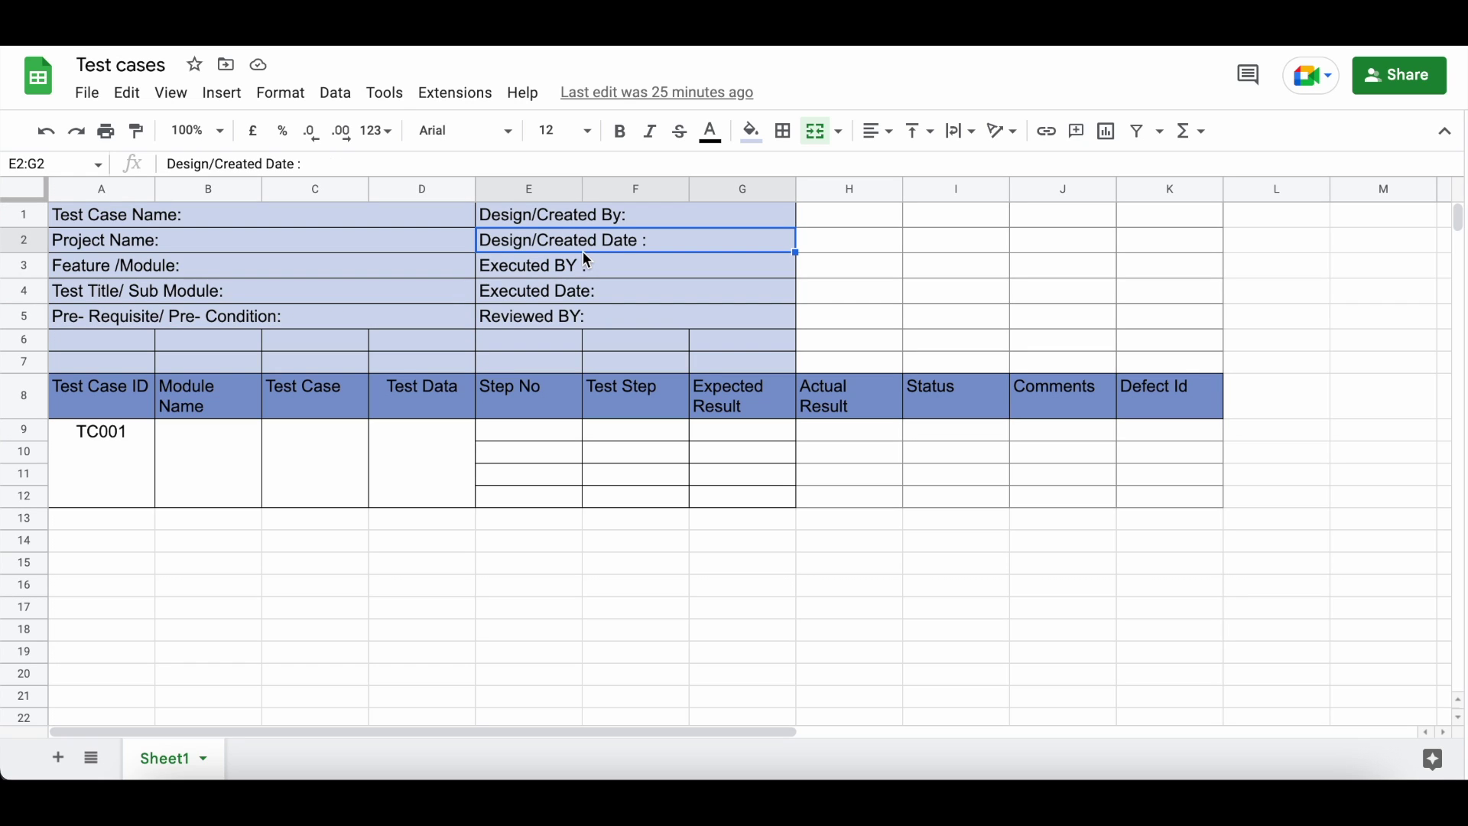
left_click(626, 276)
left_click(626, 289)
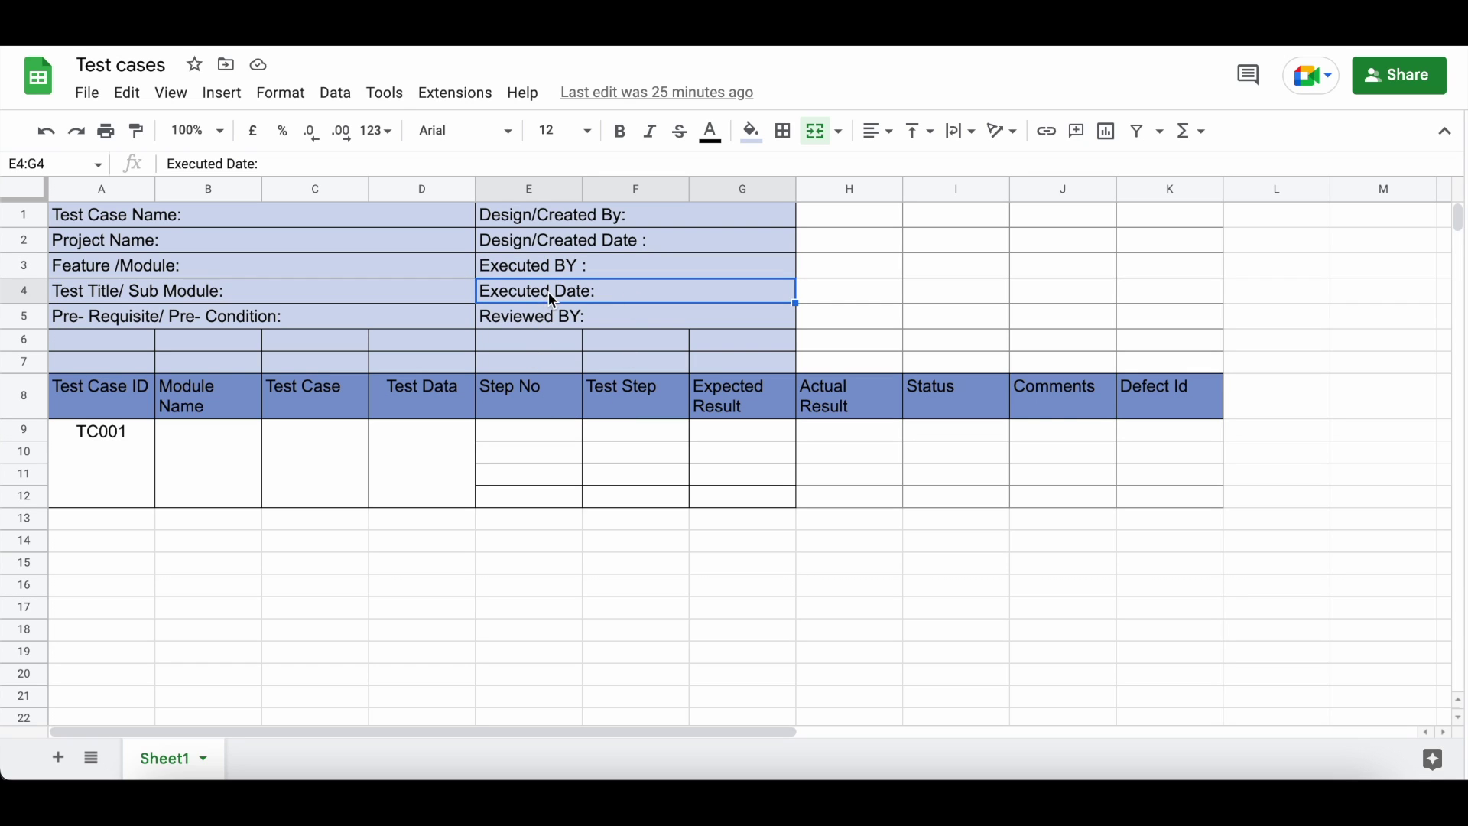
left_click(548, 320)
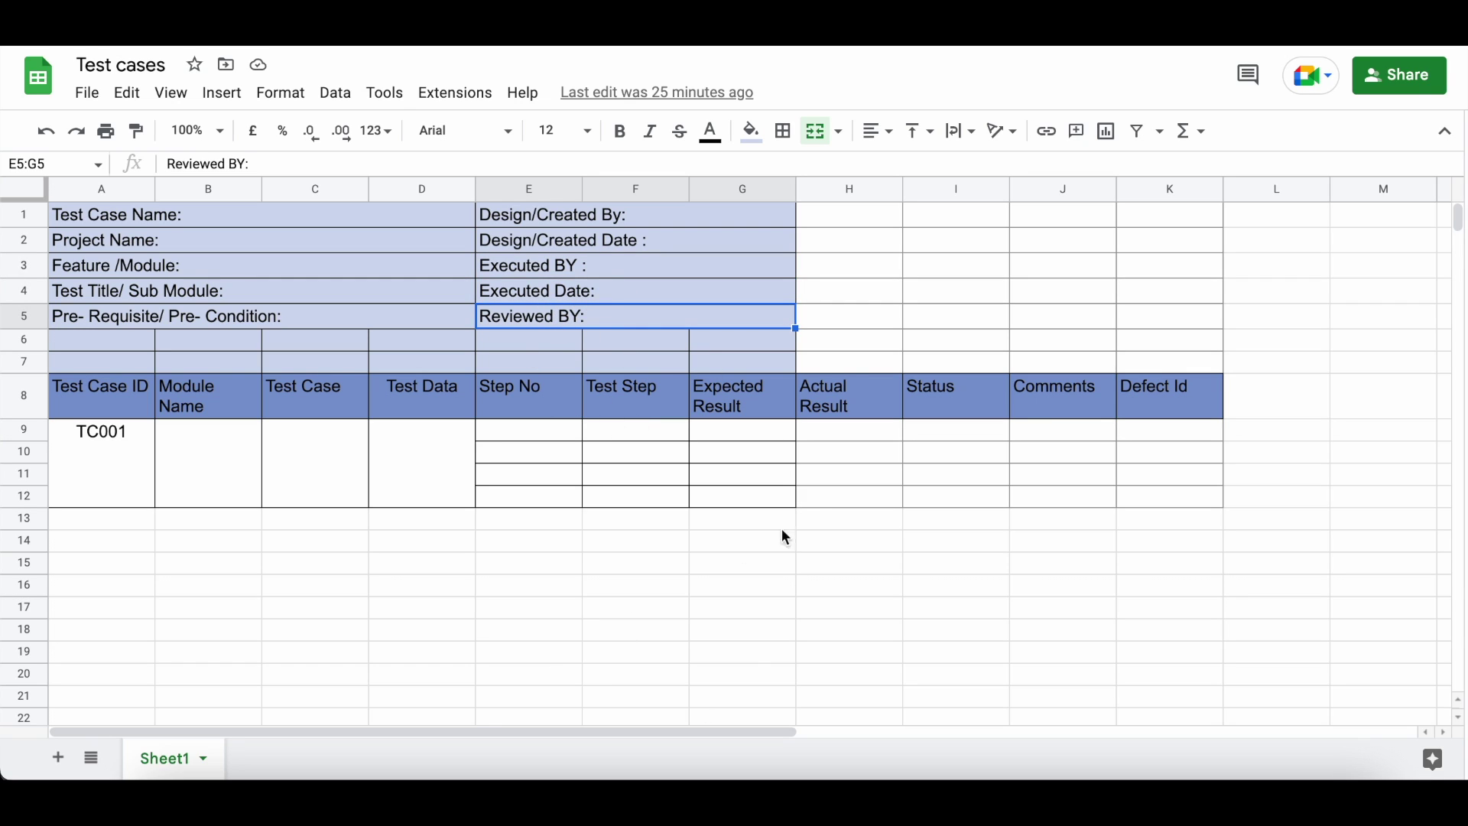
Examine the Test Case ID, Module Name and Test Case column headings in row 8
left_click(108, 387)
double_click(182, 396)
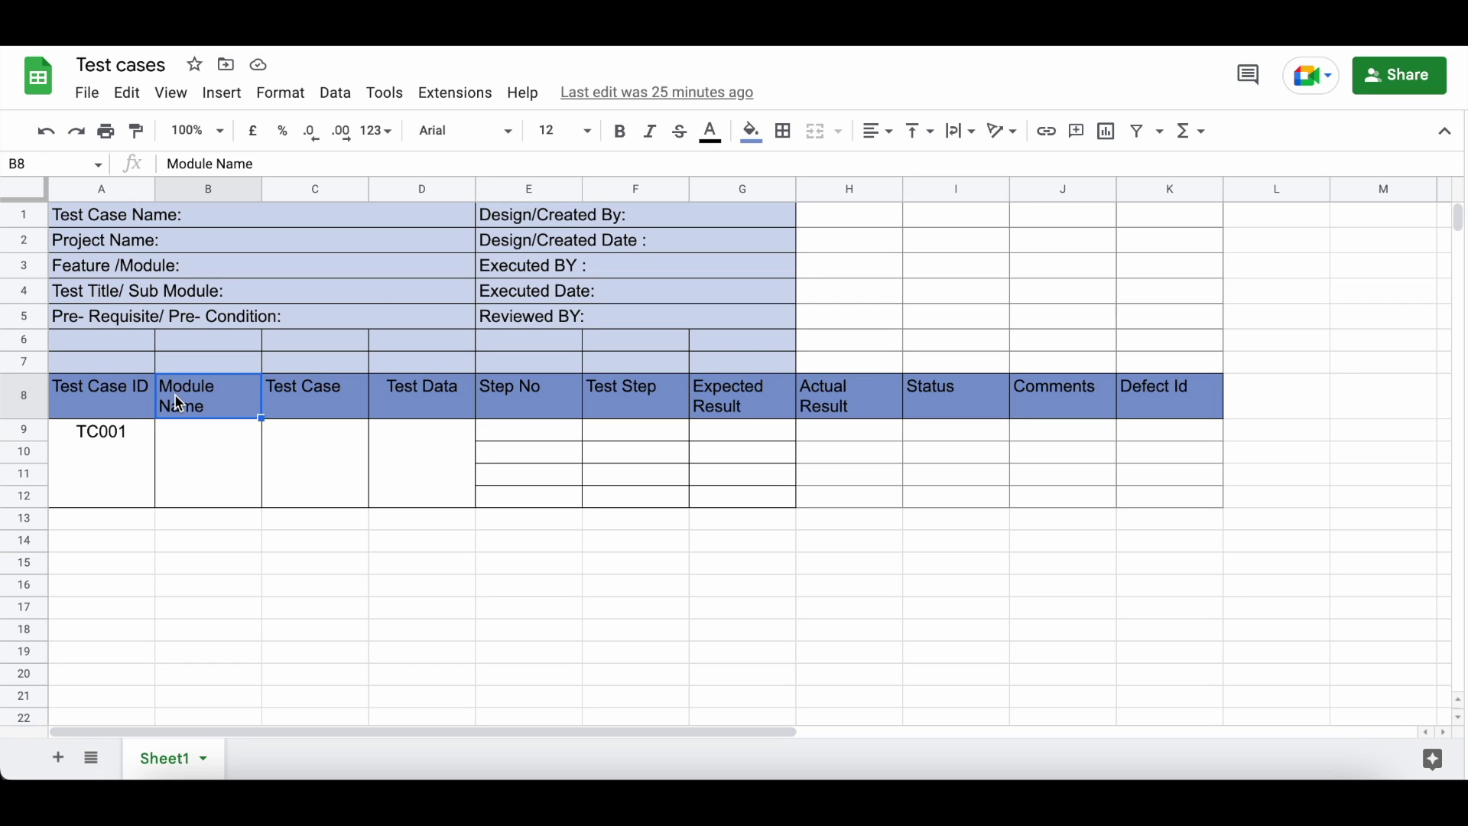
left_click(286, 415)
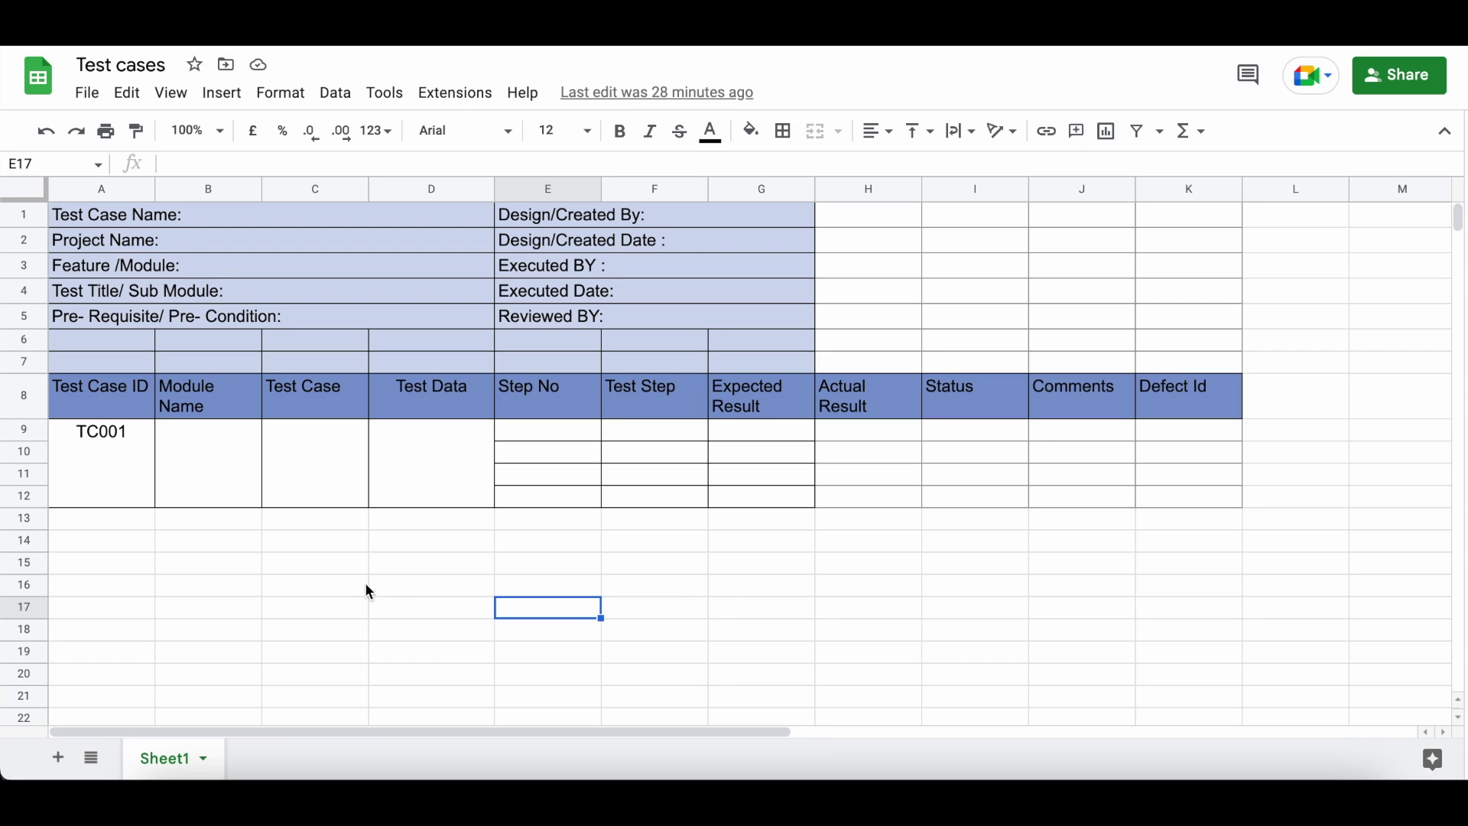
left_click(349, 568)
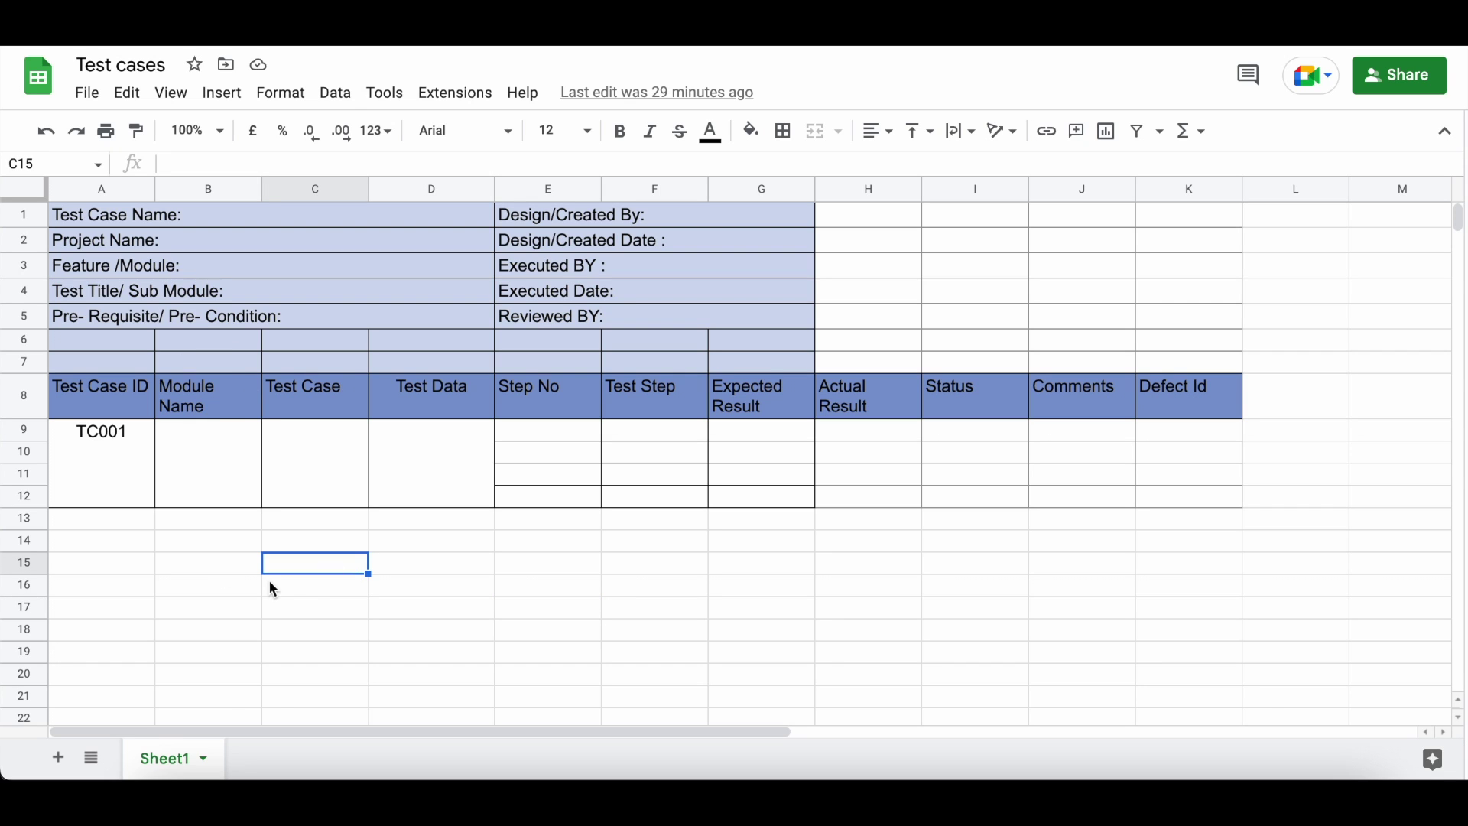
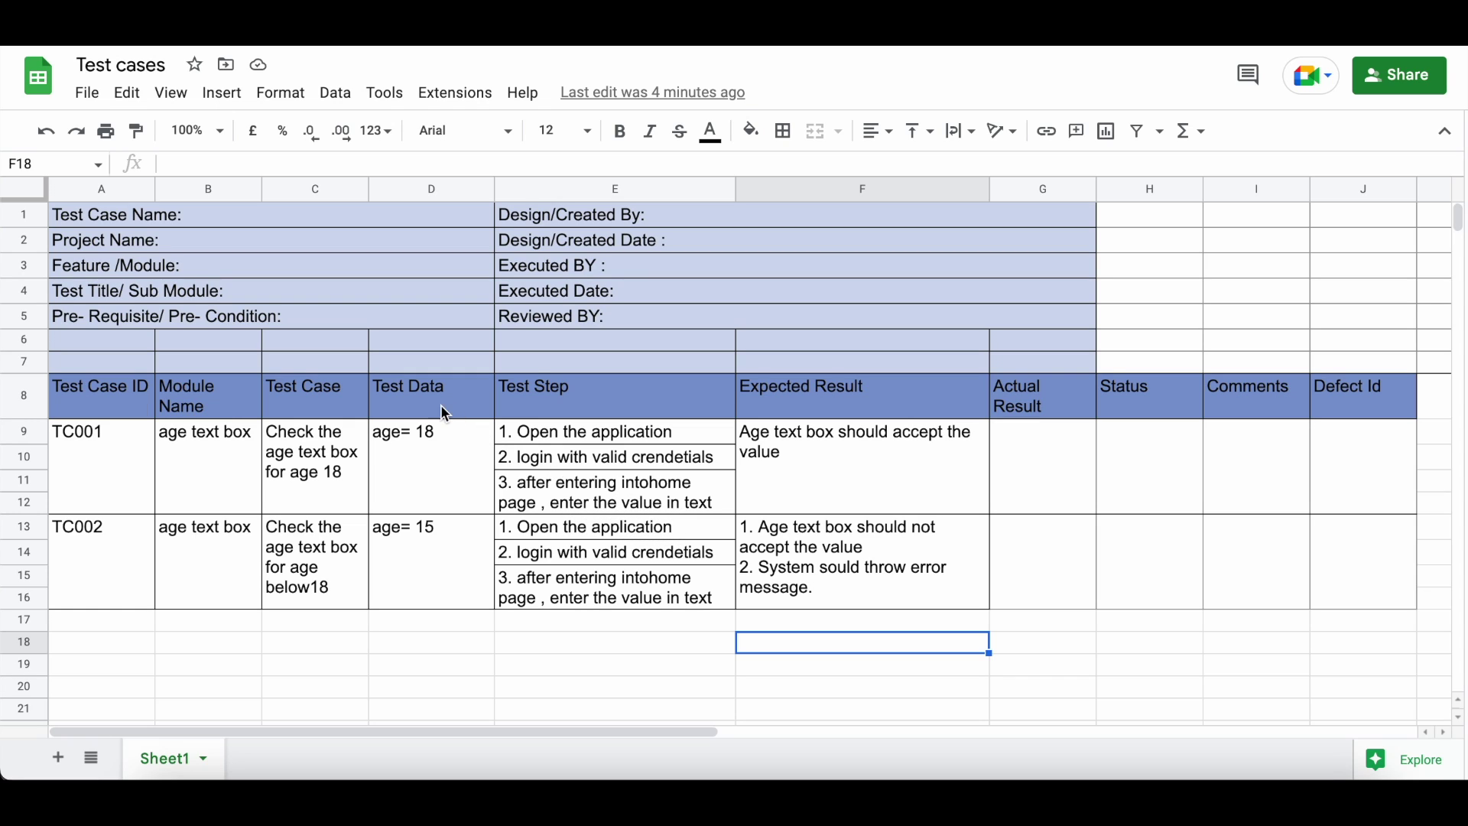
Examine the test data and test case description of TC001
left_click(425, 435)
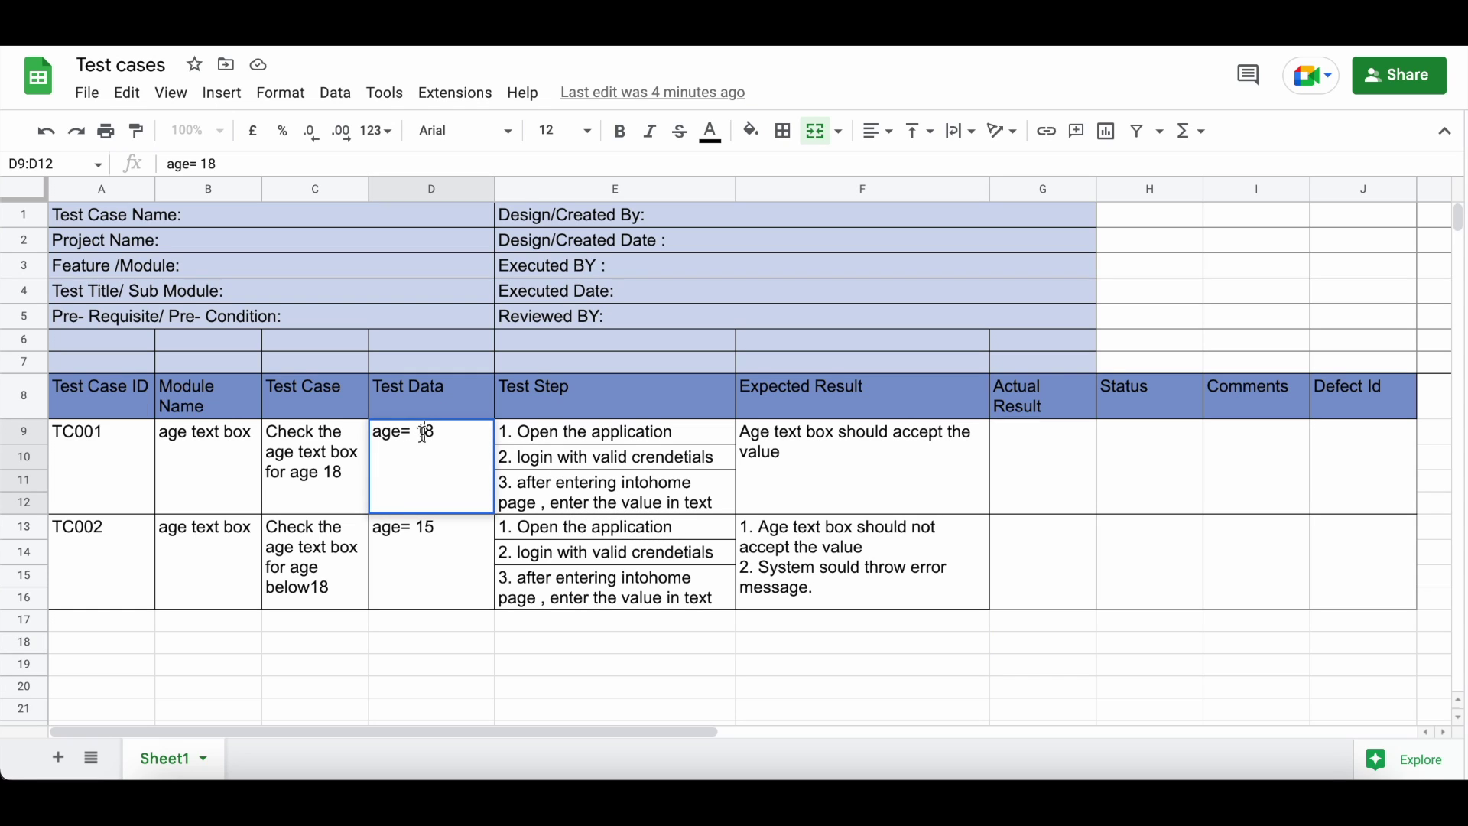
triple_click(424, 434)
triple_click(425, 433)
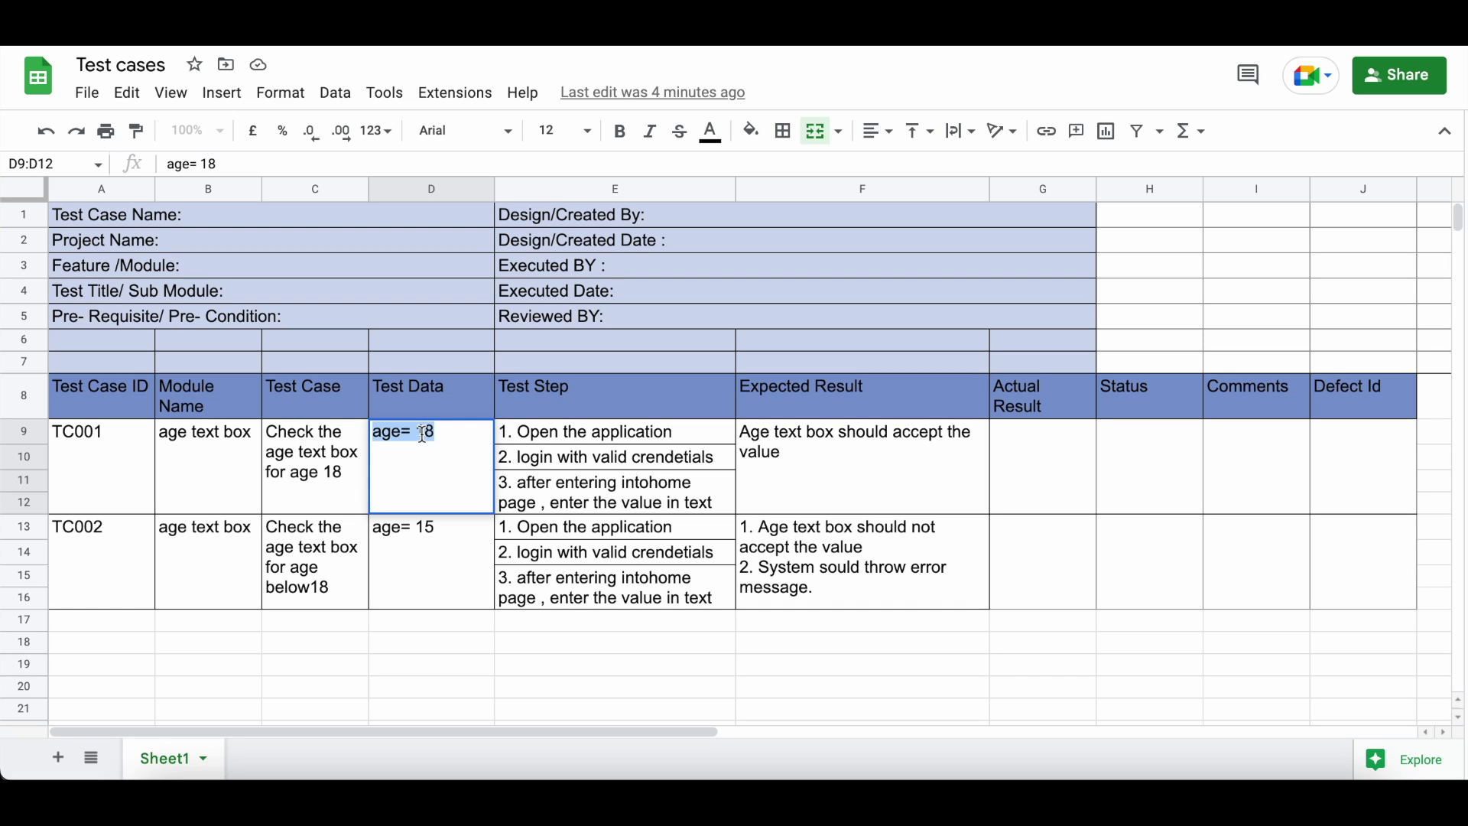
double_click(425, 433)
left_click(319, 591)
double_click(307, 474)
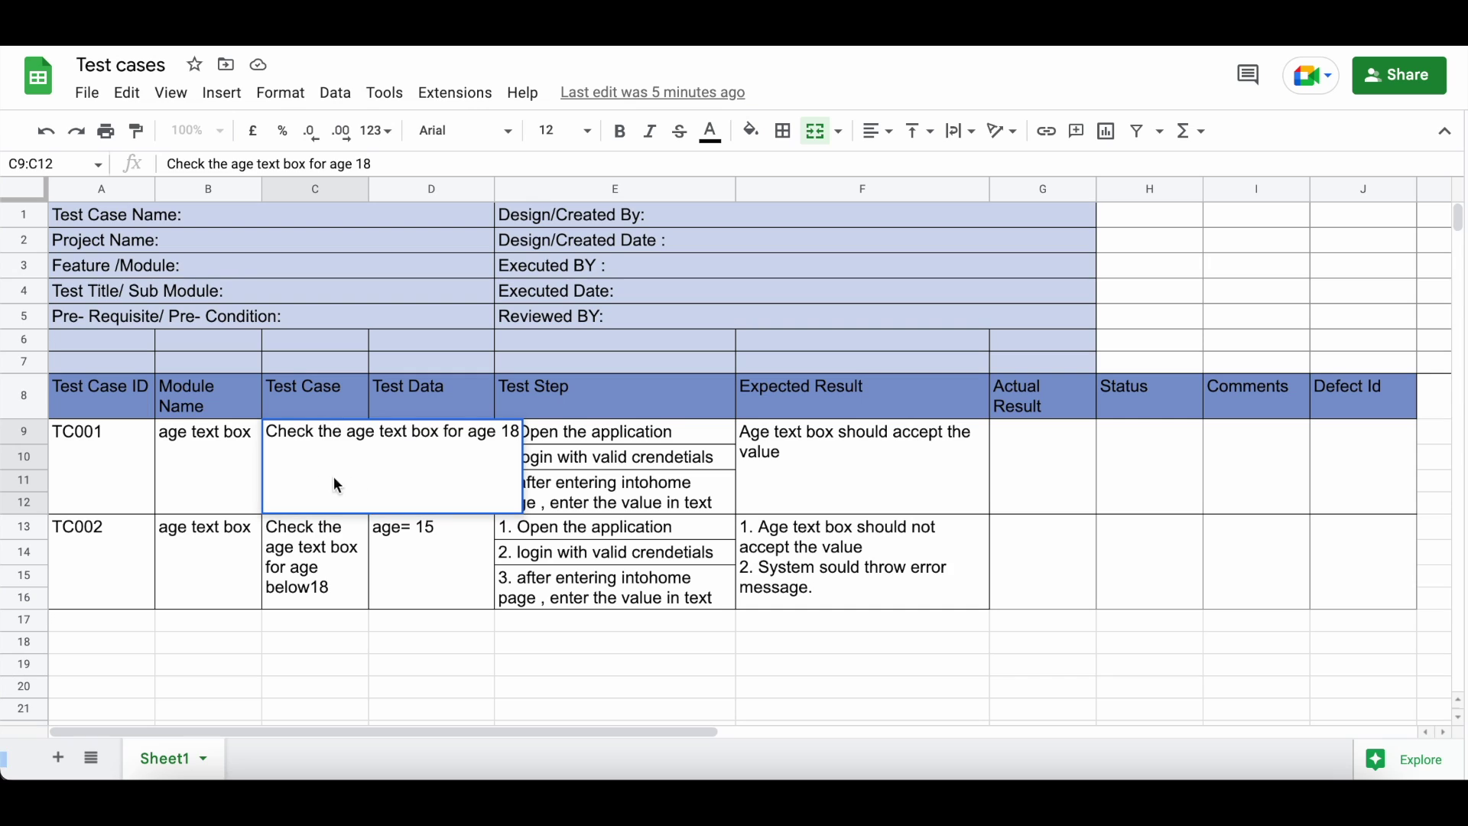
Examine the description, test data, test steps and expected result of TC002
left_click(273, 603)
double_click(275, 603)
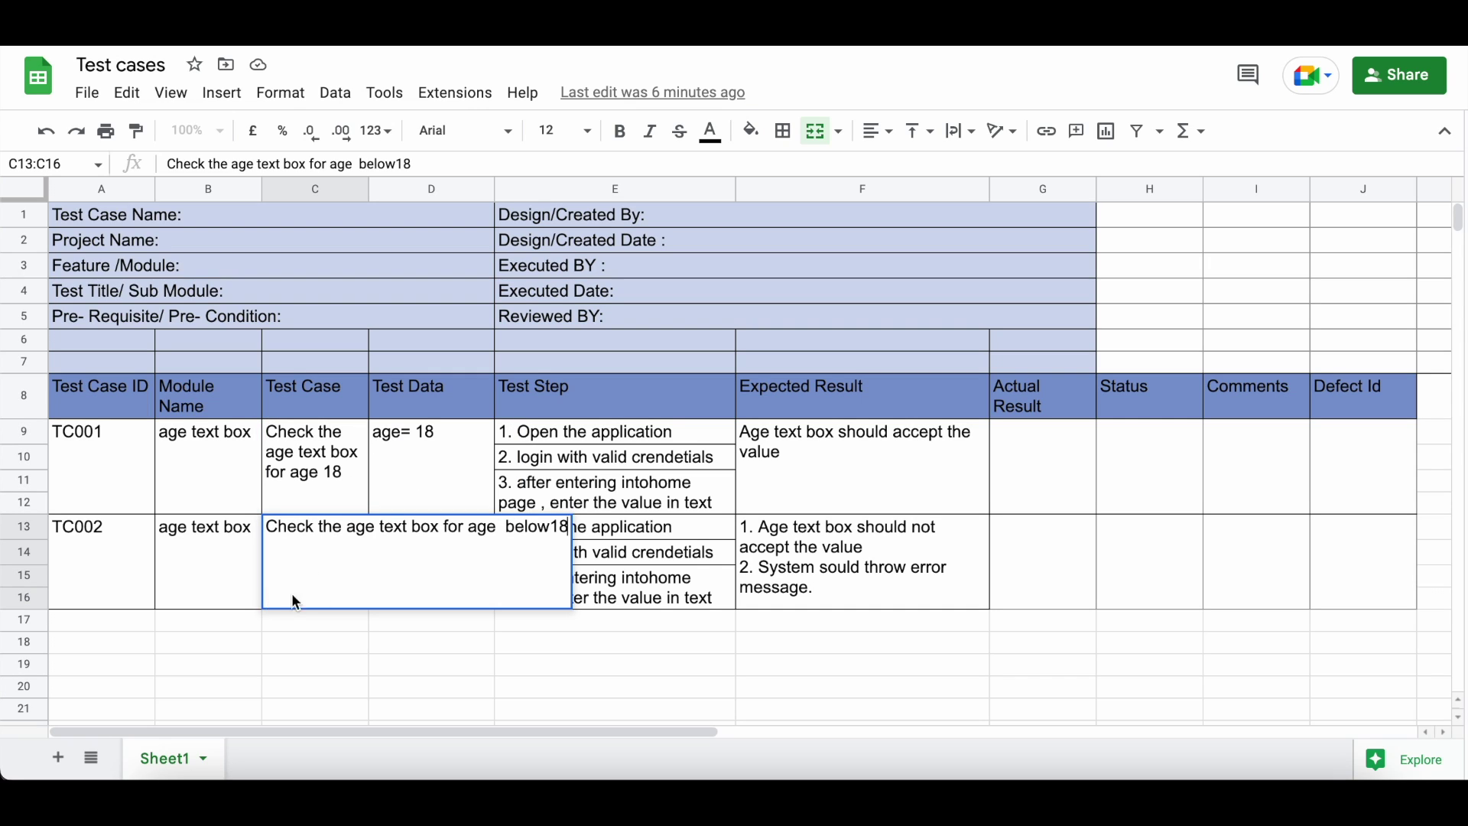
left_click(499, 671)
left_click(417, 593)
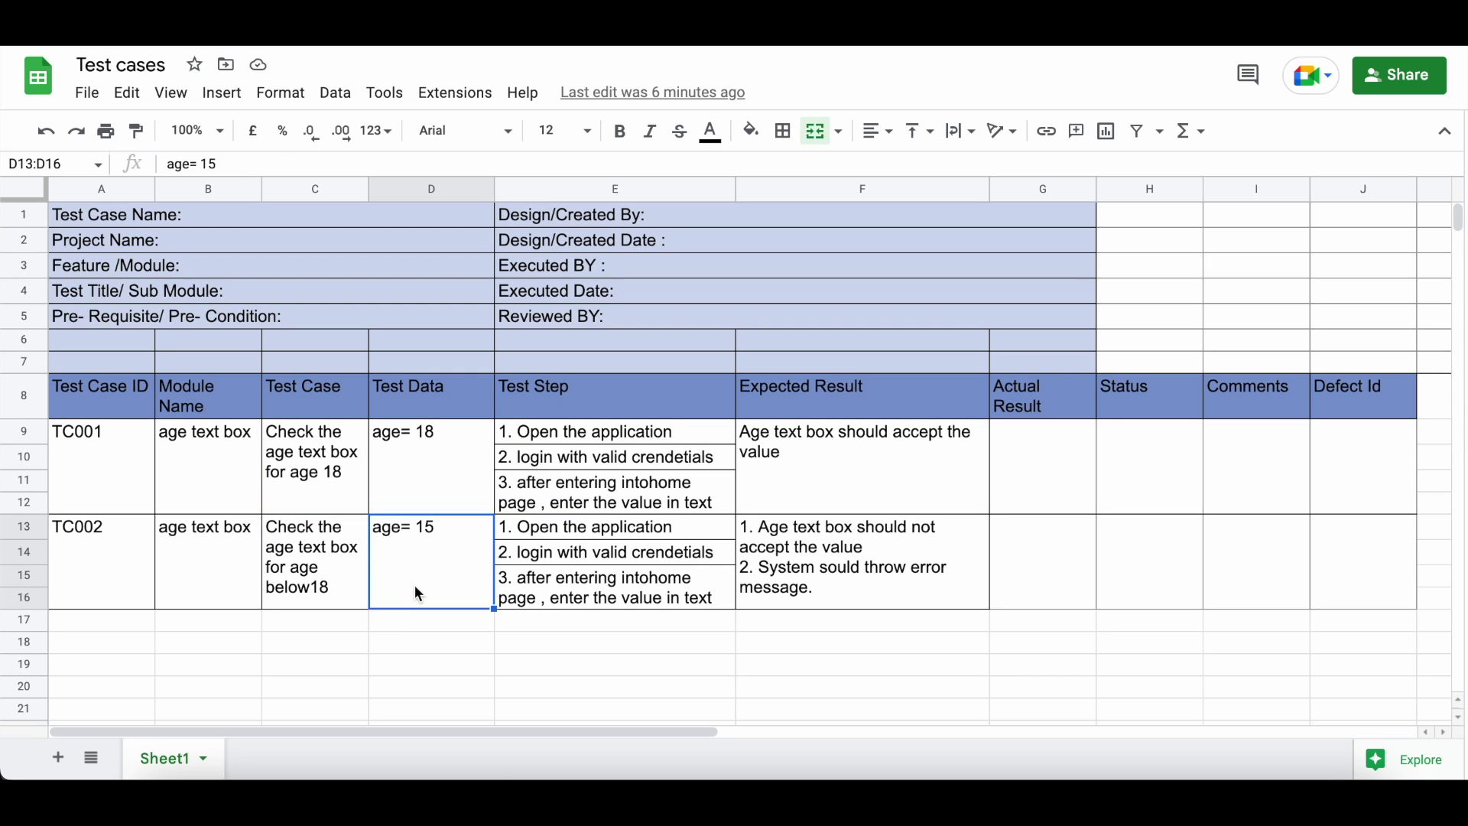
double_click(379, 544)
left_click_drag(416, 529, 436, 533)
left_click(434, 566)
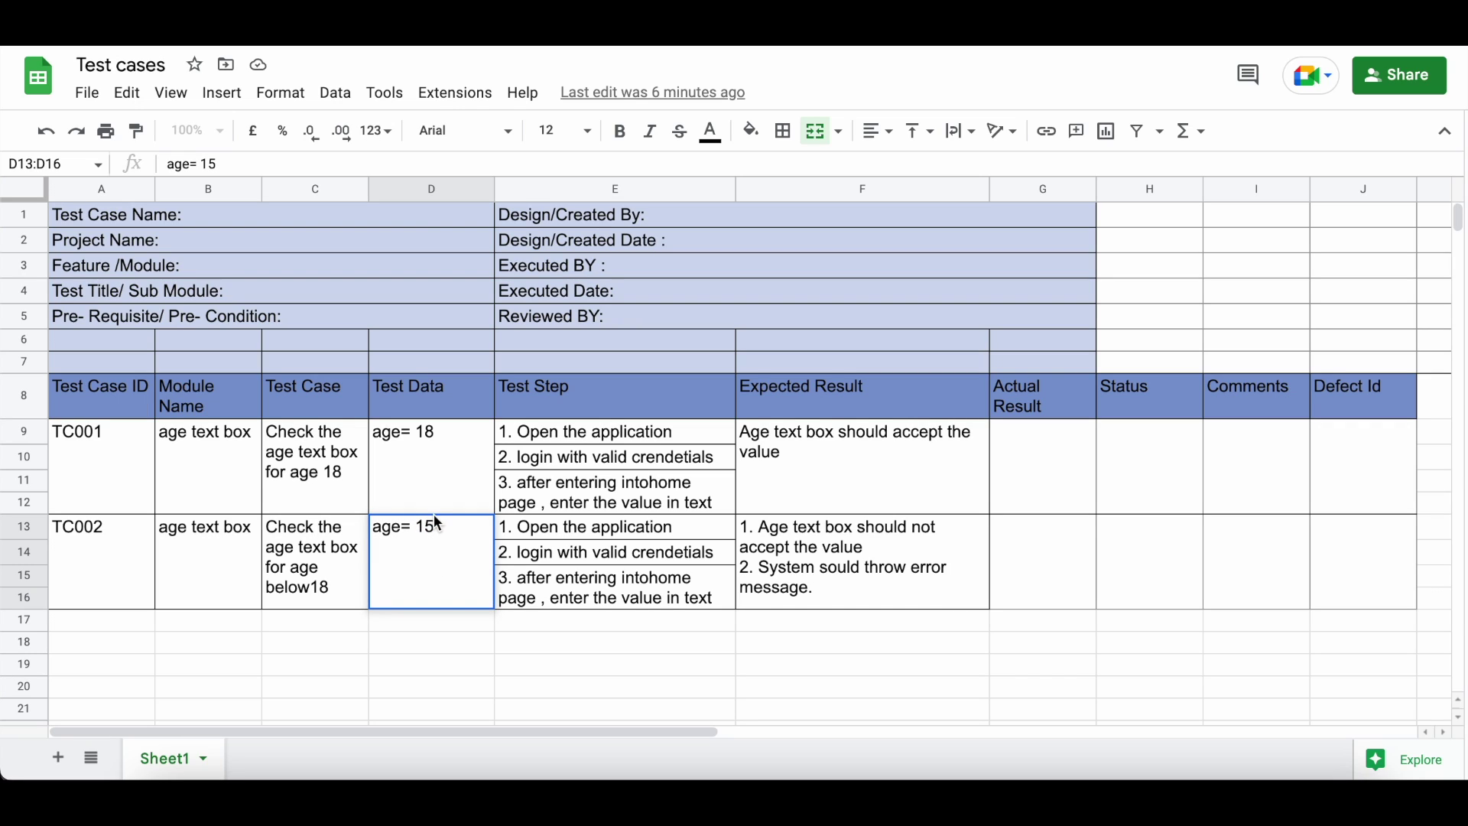
left_click_drag(436, 529, 426, 529)
left_click_drag(605, 534, 598, 598)
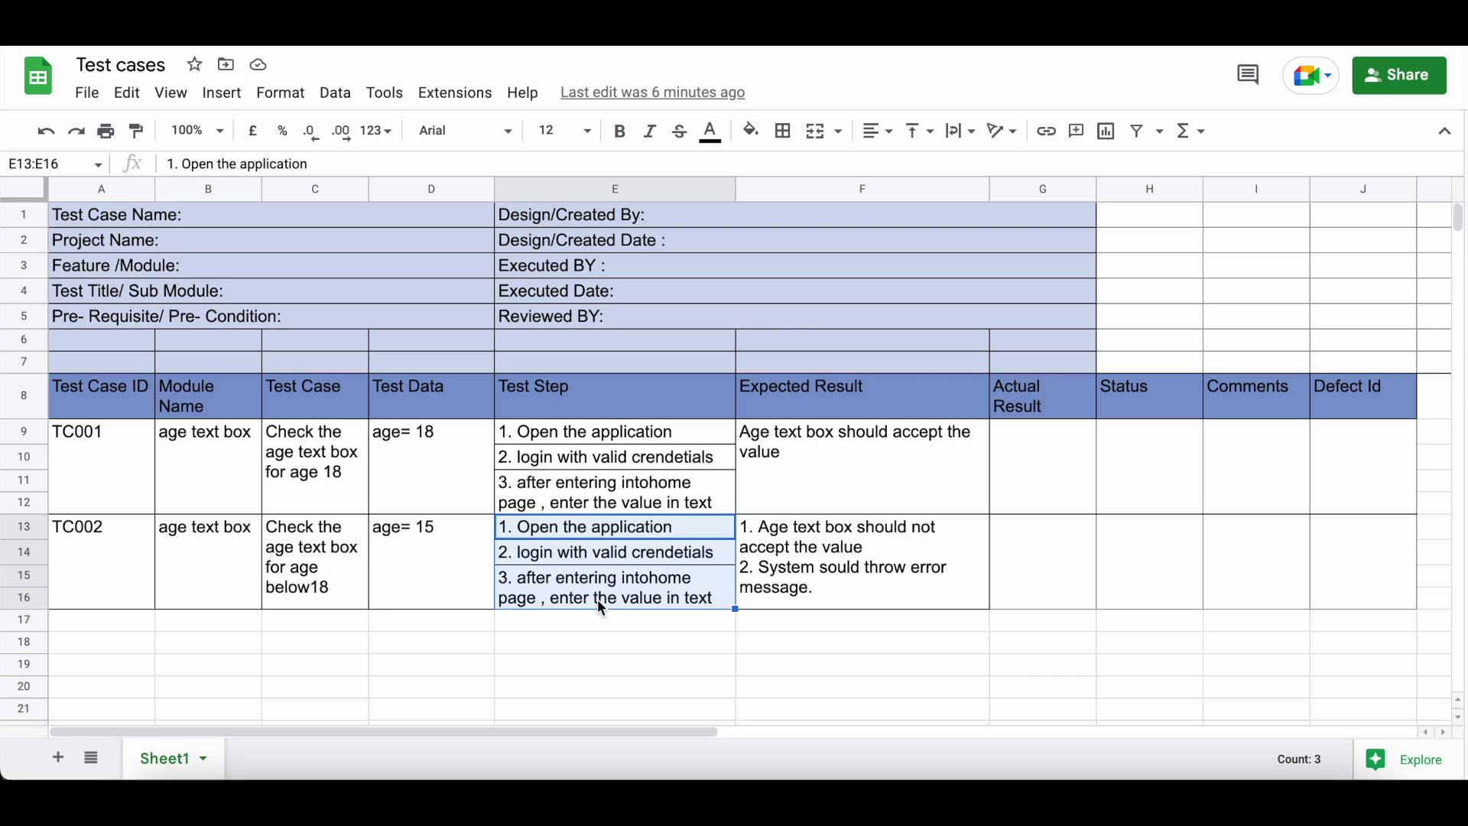
left_click(757, 534)
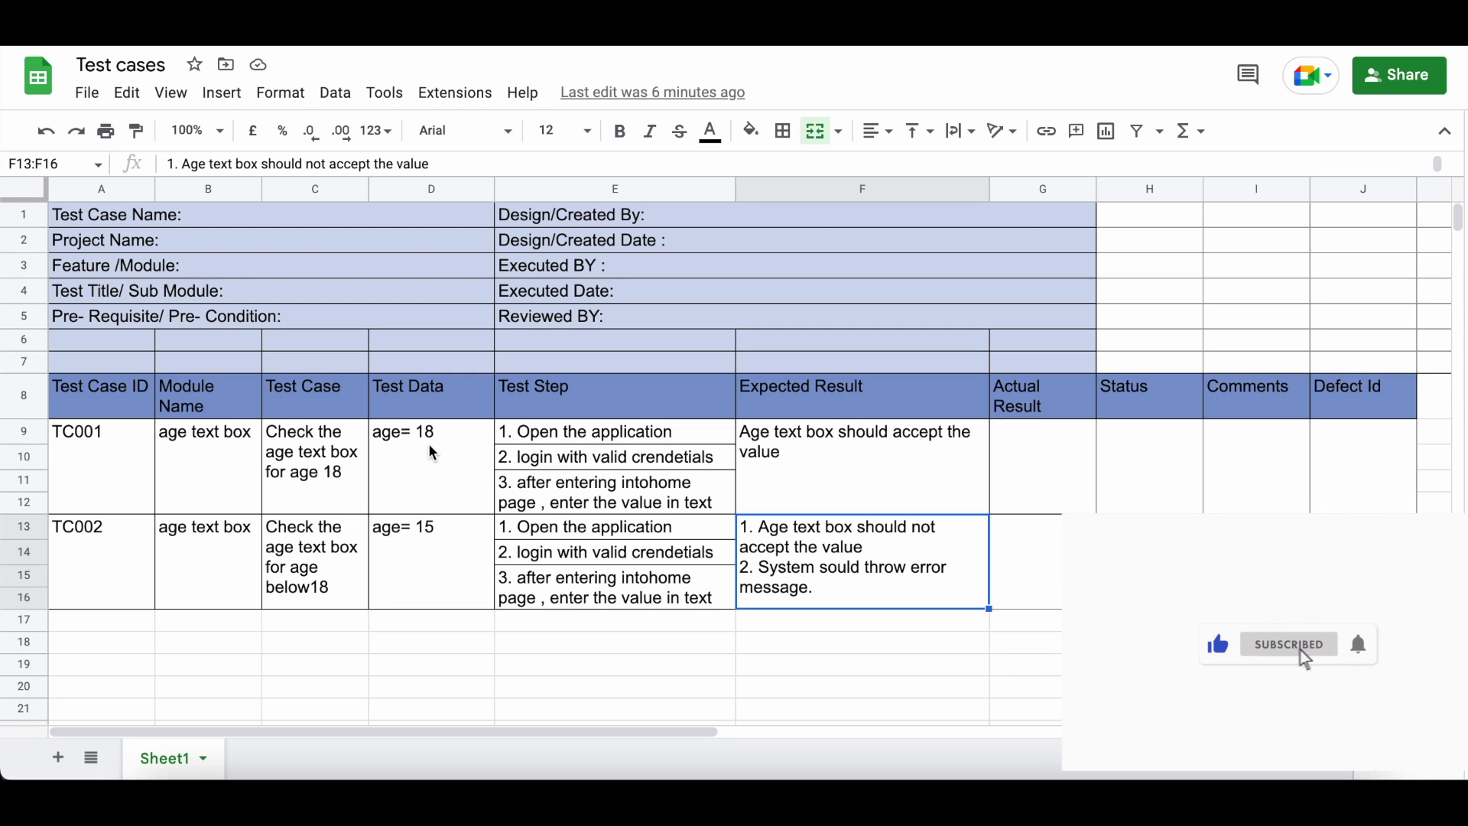
left_click(433, 526)
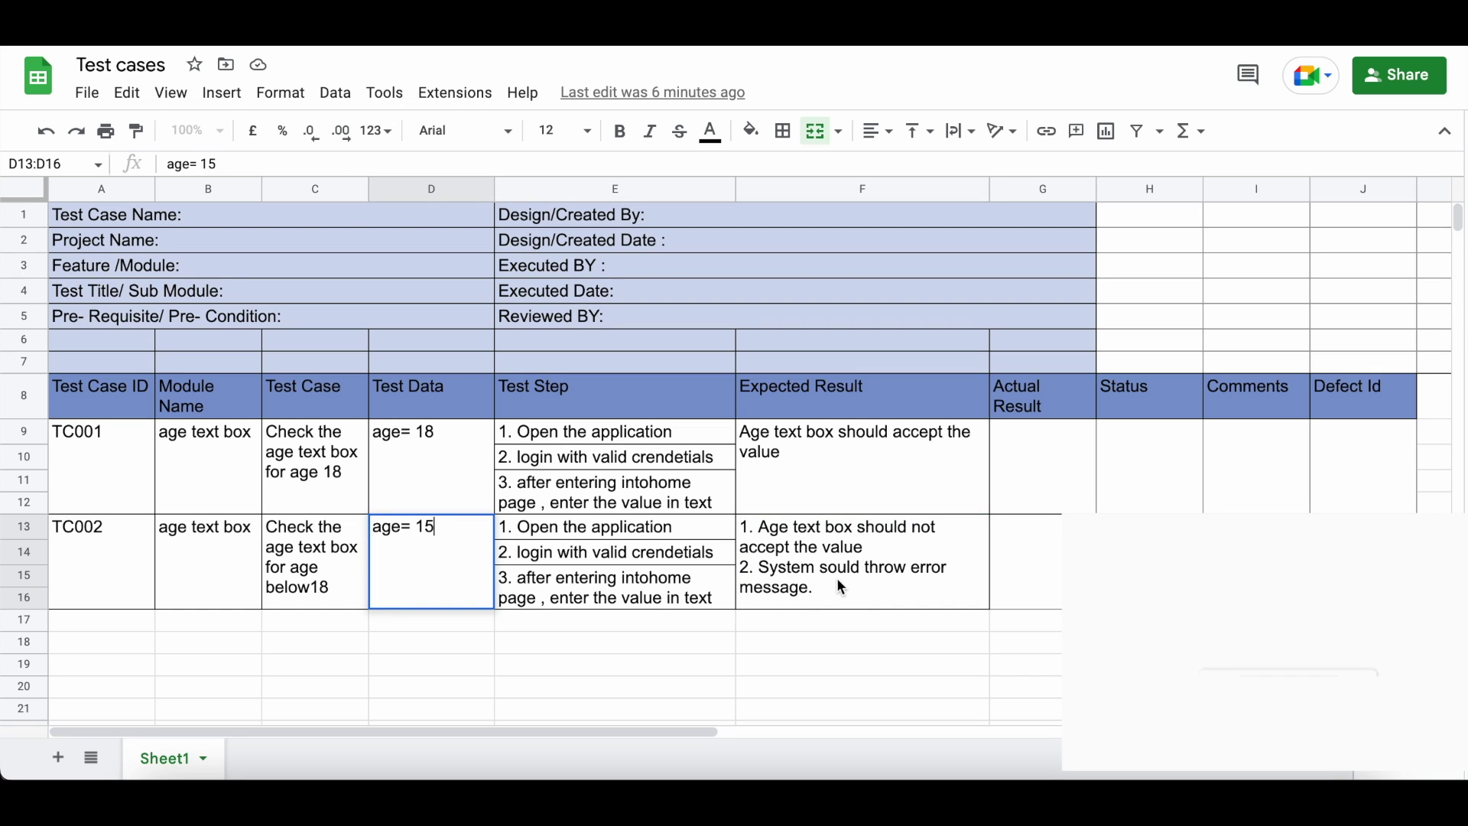
key("Return")
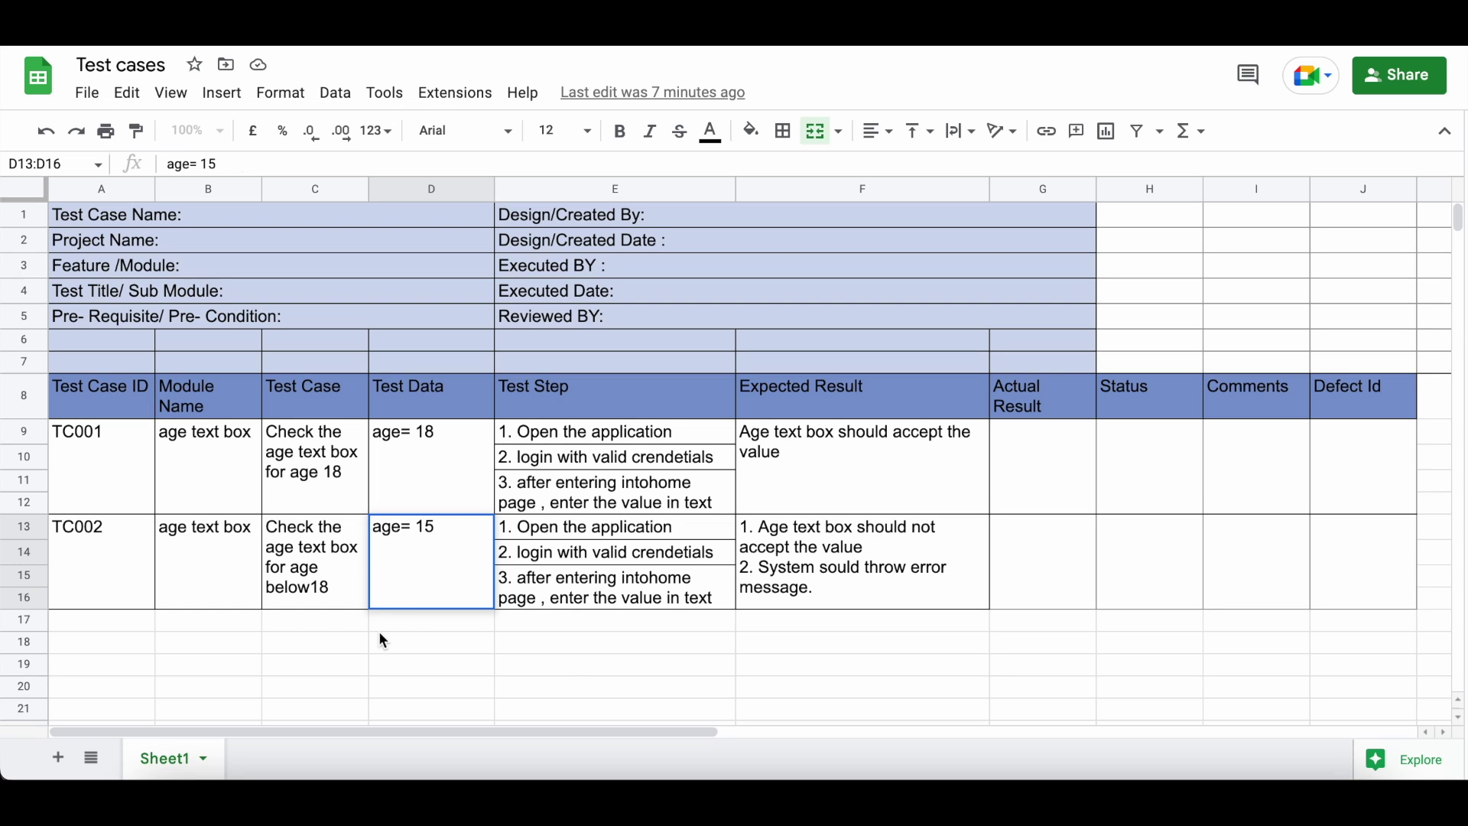
Copy the TC002 test case description into cell C17 below it and open the copy for editing
key("Return")
key("Left")
key("Return")
type("Check the age text box for age  below18")
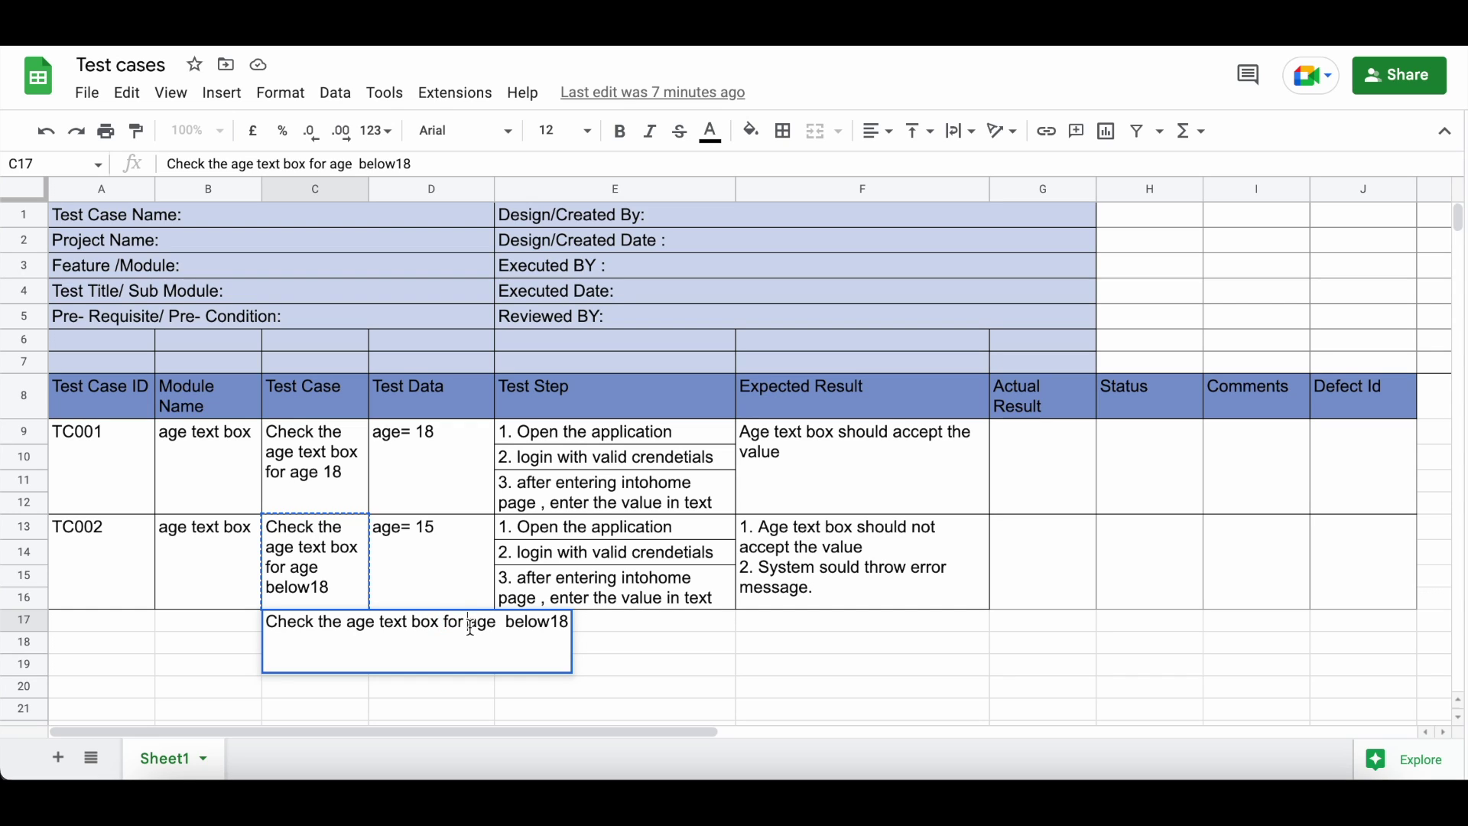
Reword the test case description in C17 to "Check the age text box for blank space"
left_click_drag(468, 622, 579, 650)
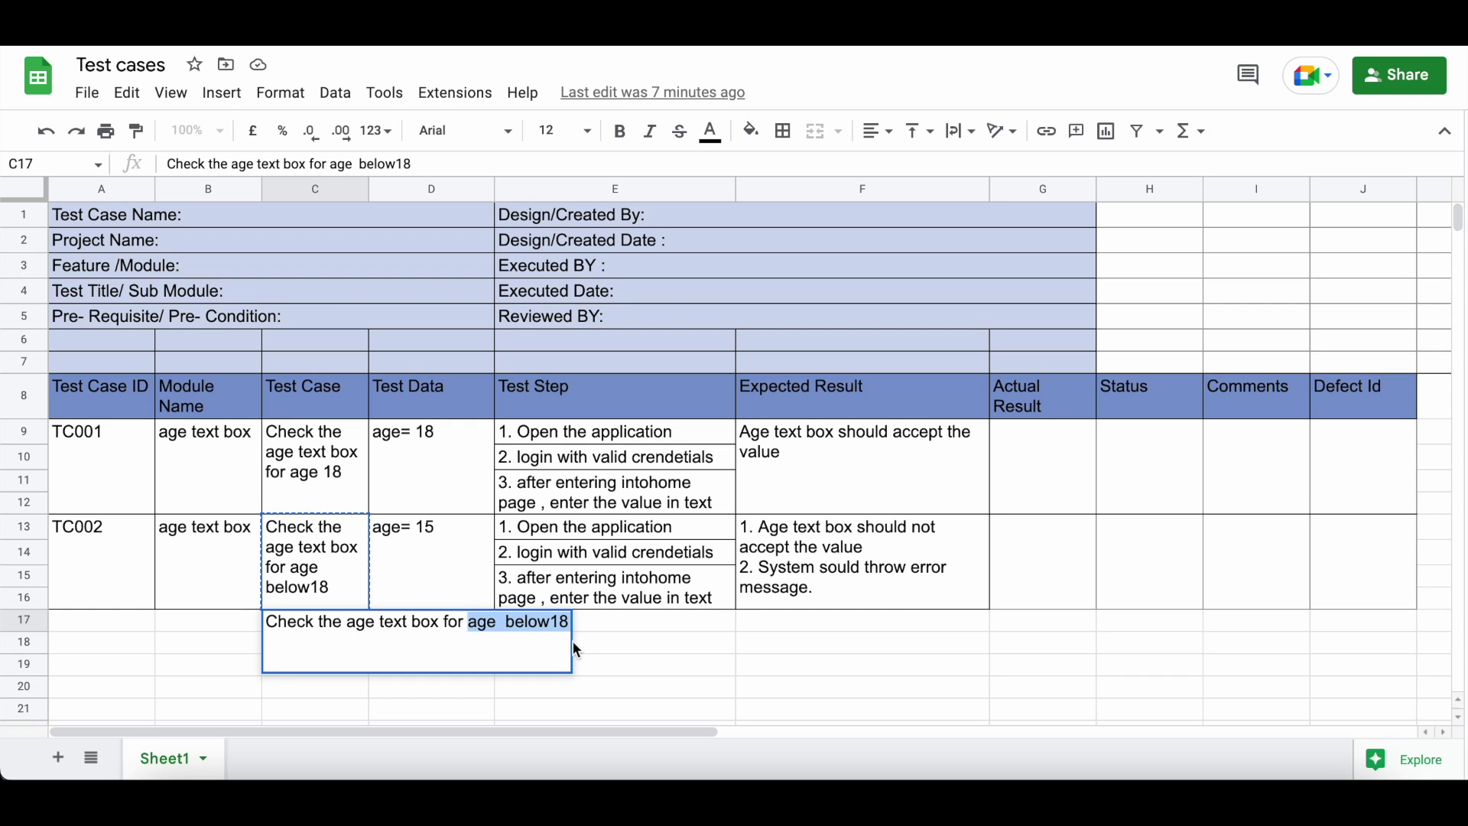
key("BackSpace")
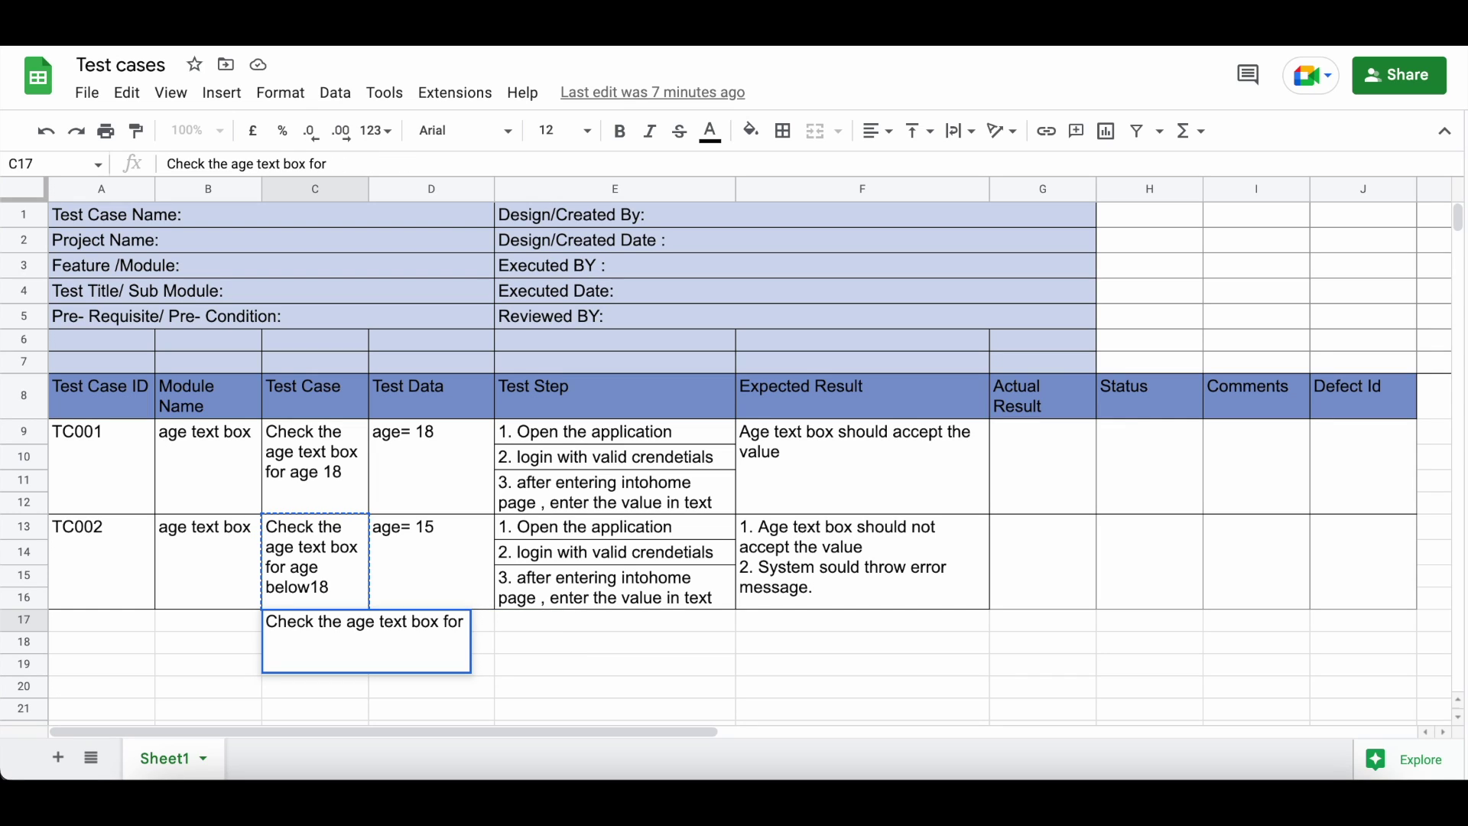
type("s")
key("BackSpace")
type("b")
type("n")
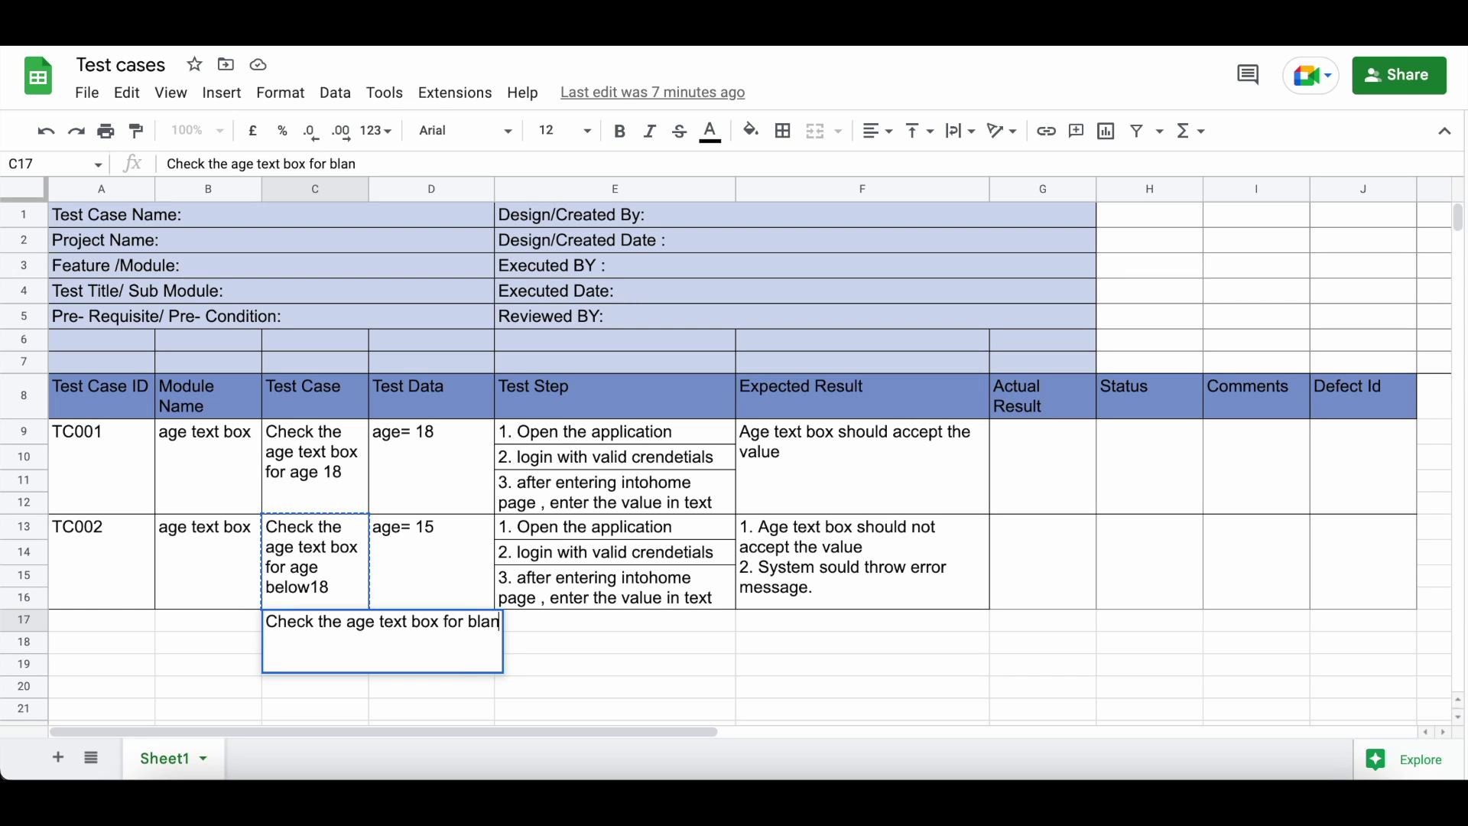
type("k s")
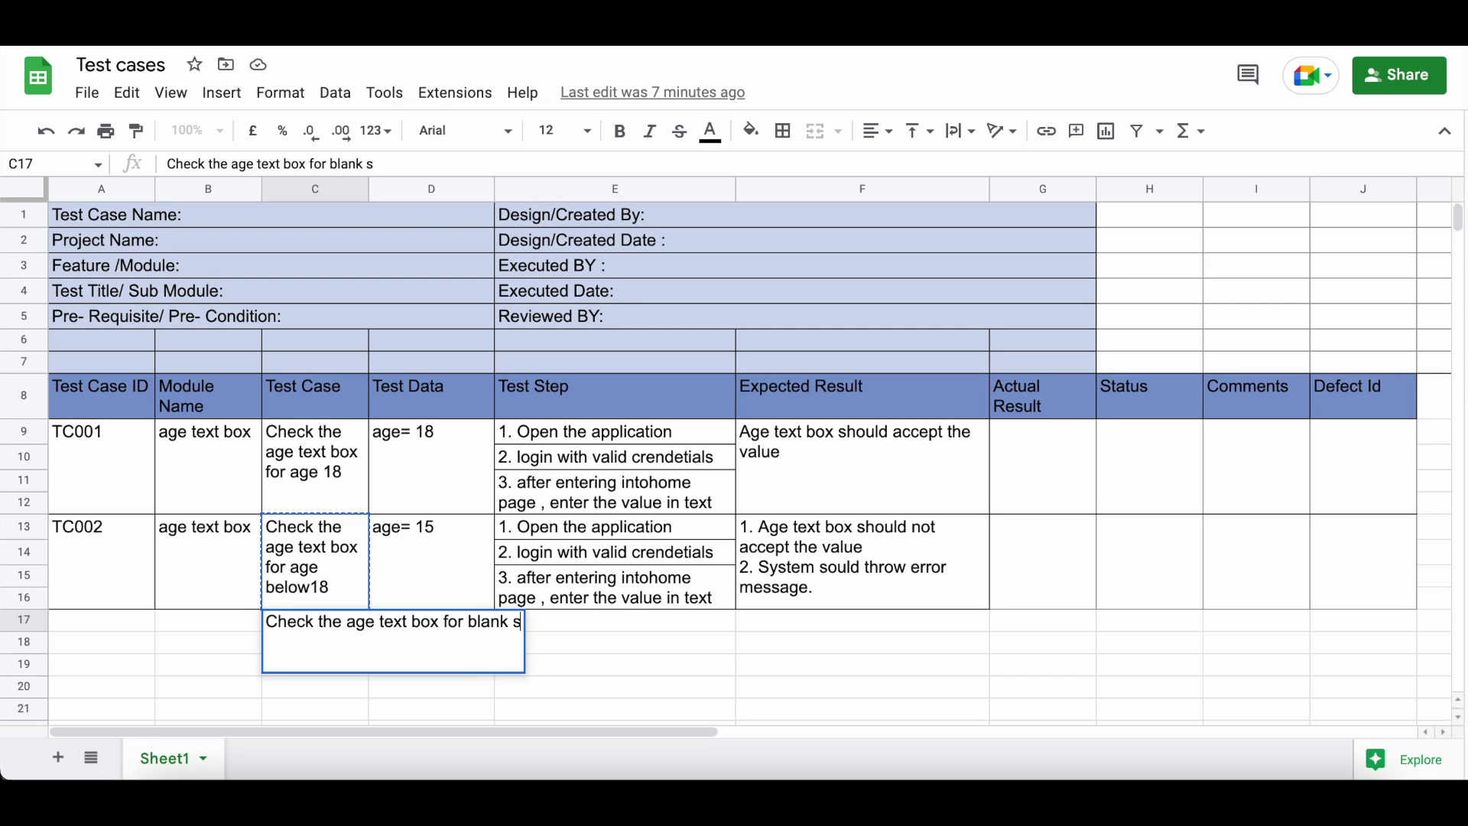
type("pace")
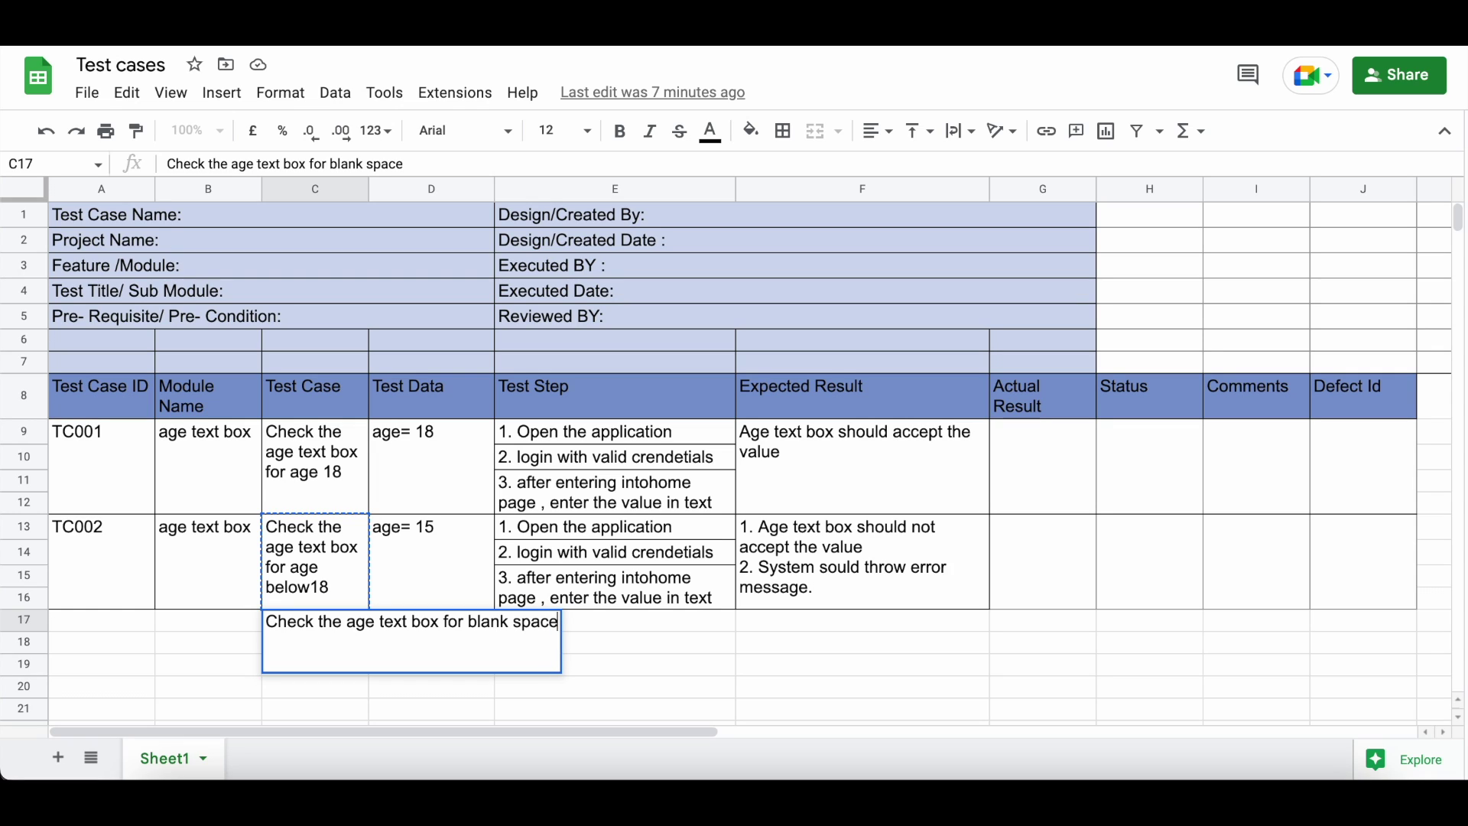
left_click(471, 691)
left_click(294, 635)
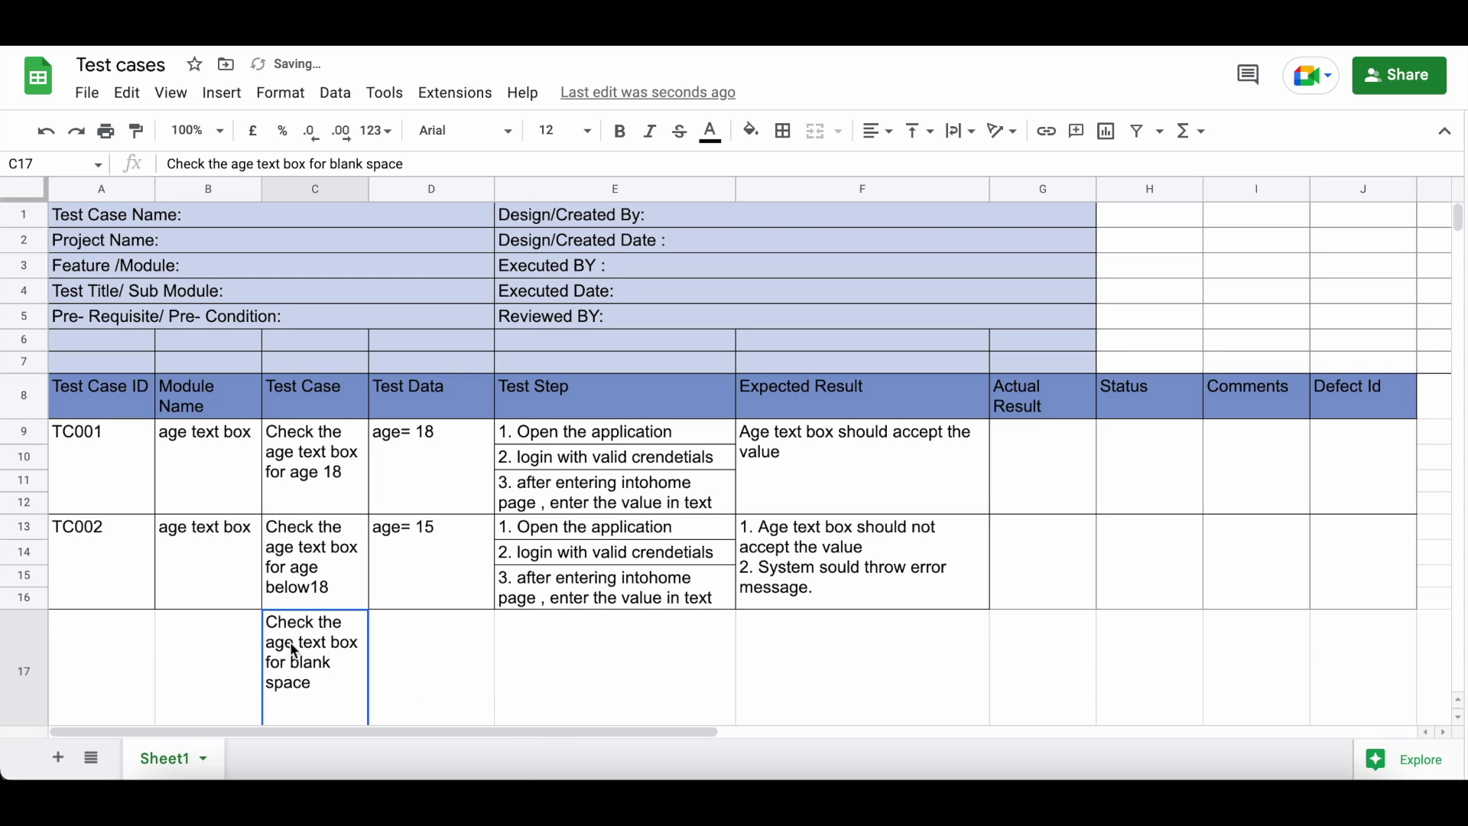
Examine the empty test data, test step and expected result cells of the blank-space case alongside TC002's expected result
left_click(402, 692)
scroll(405, 694, "down", 2)
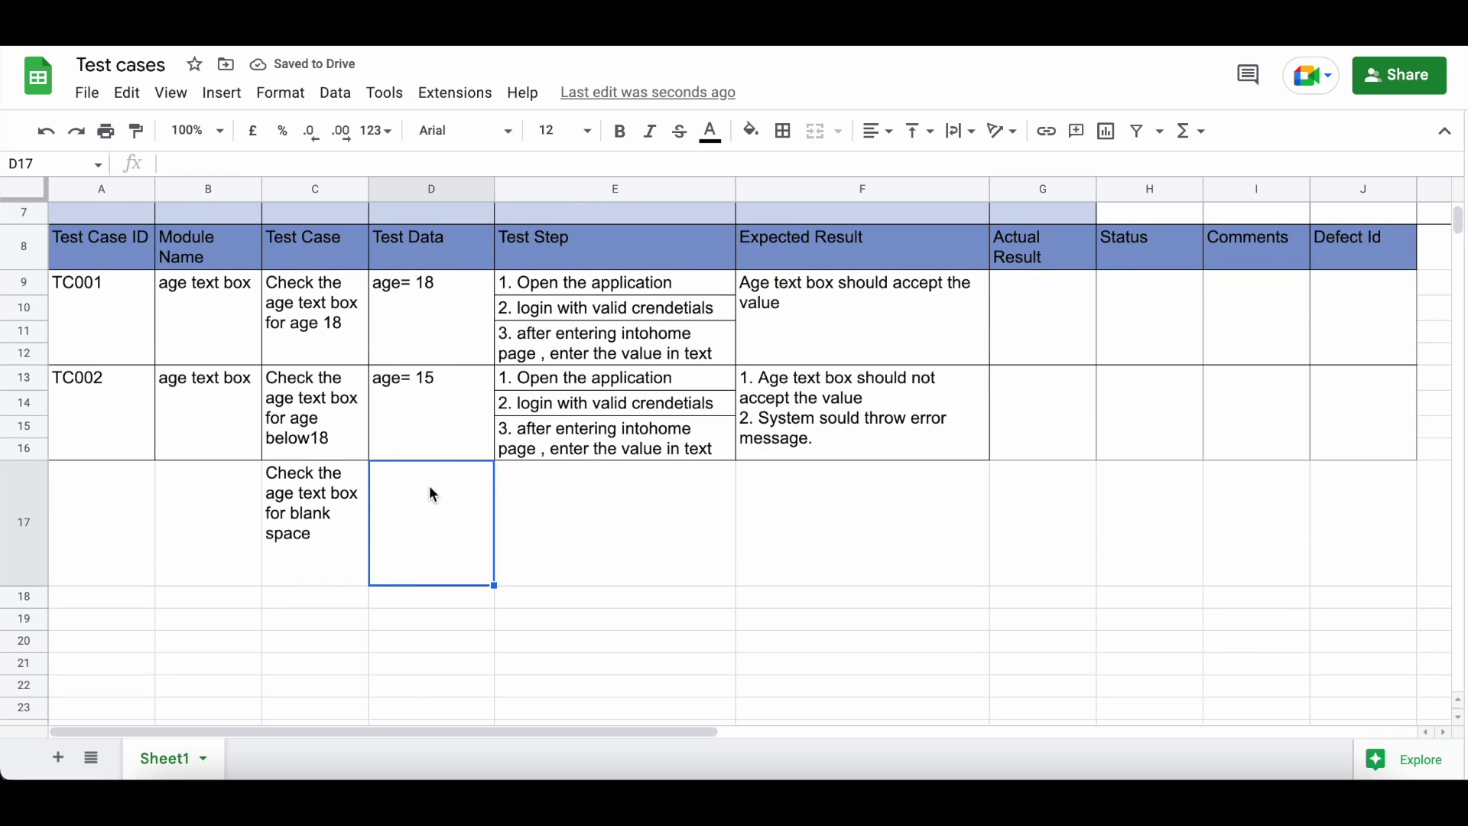
left_click(562, 503)
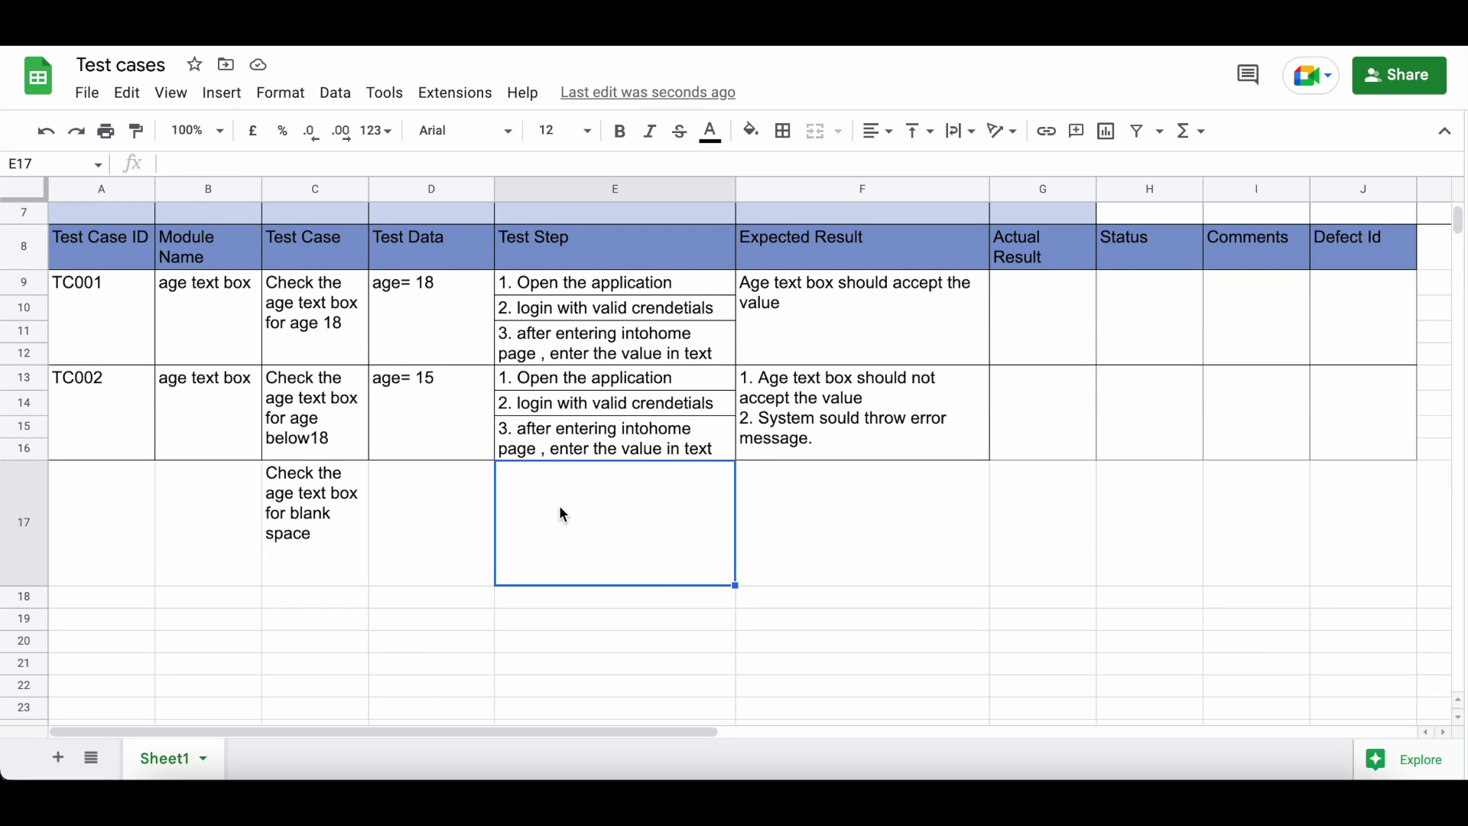
left_click(426, 506)
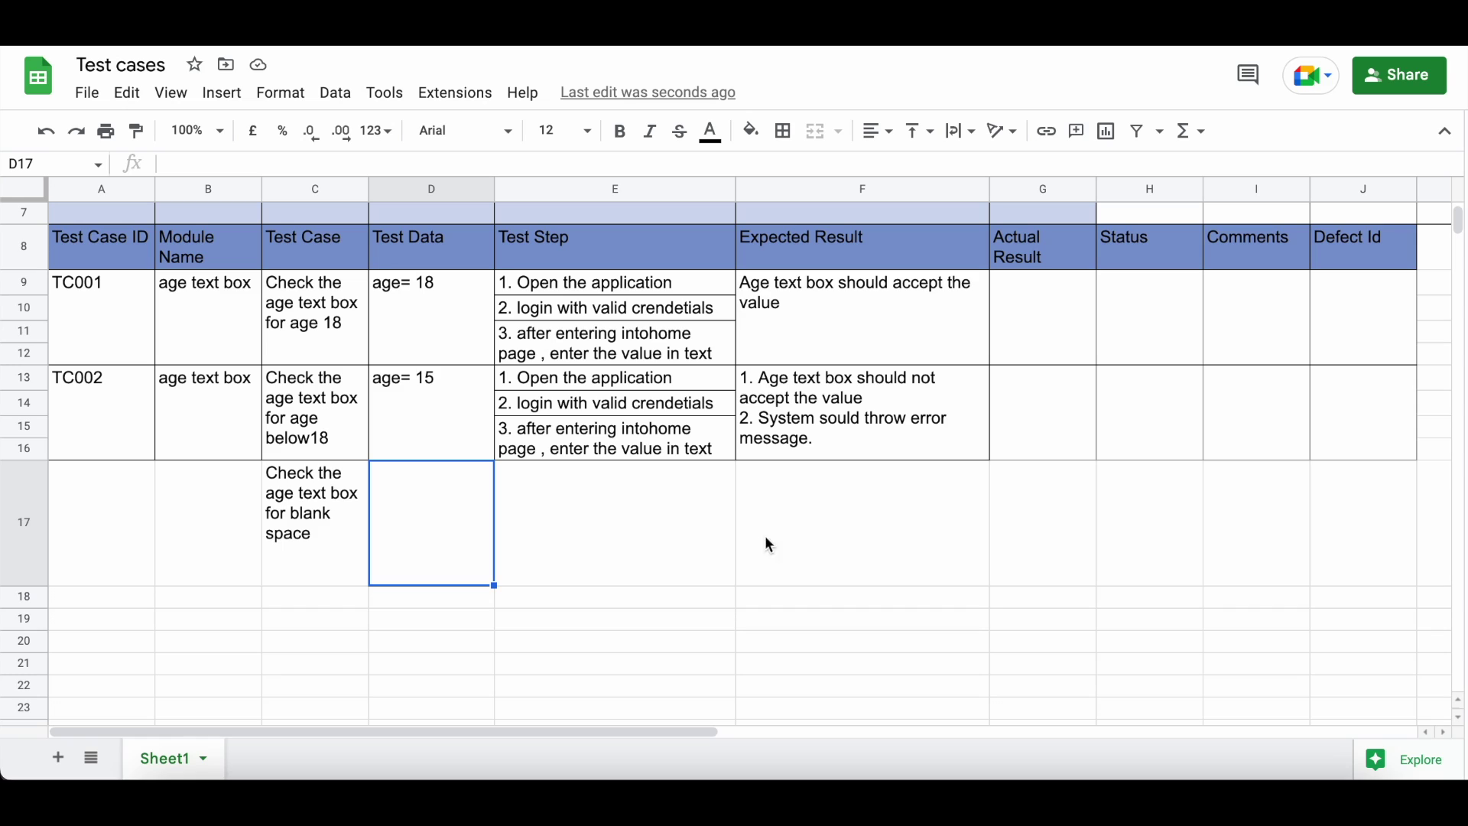
left_click(805, 553)
left_click(772, 430)
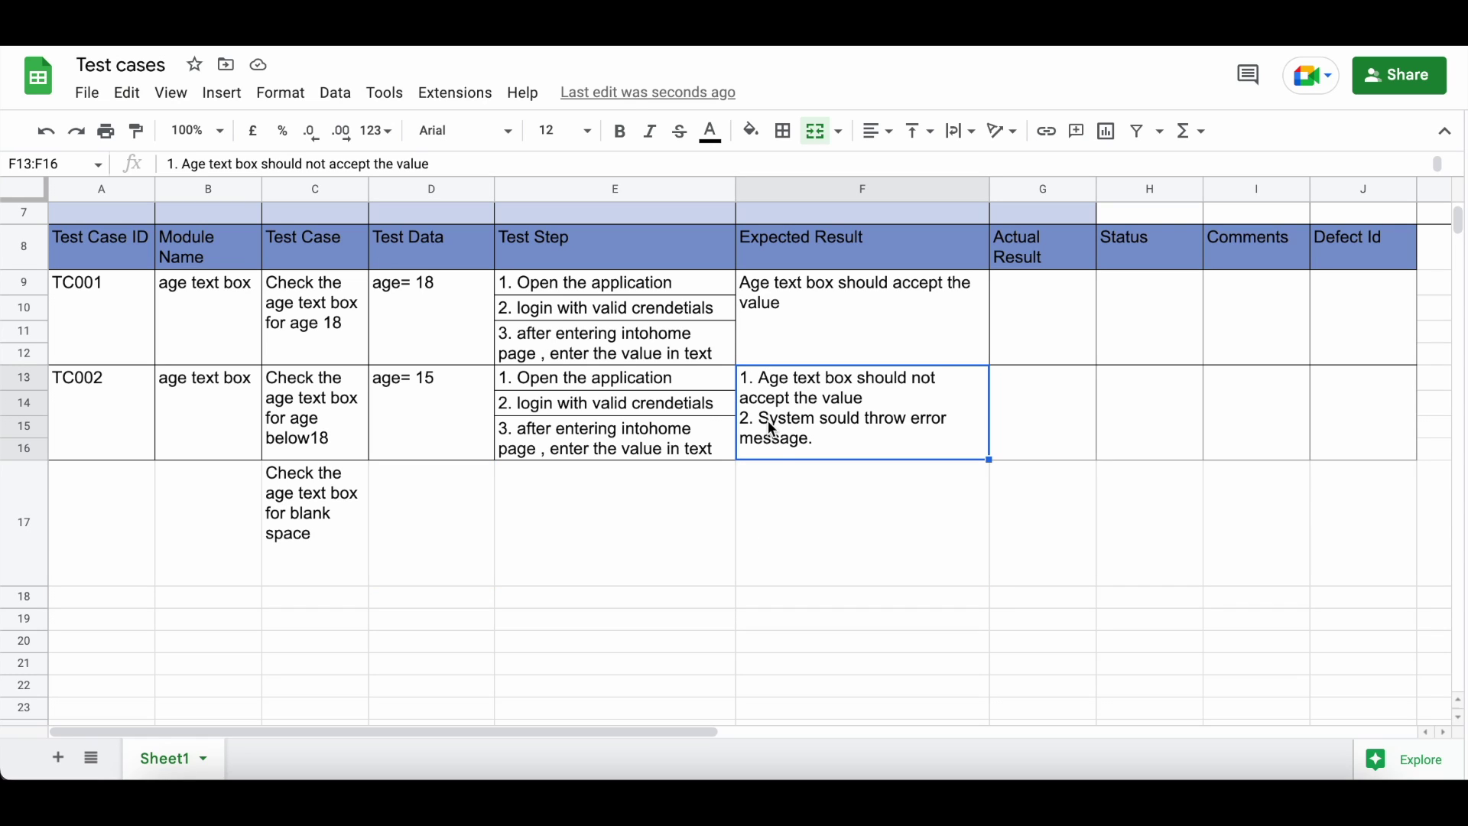
left_click(774, 511)
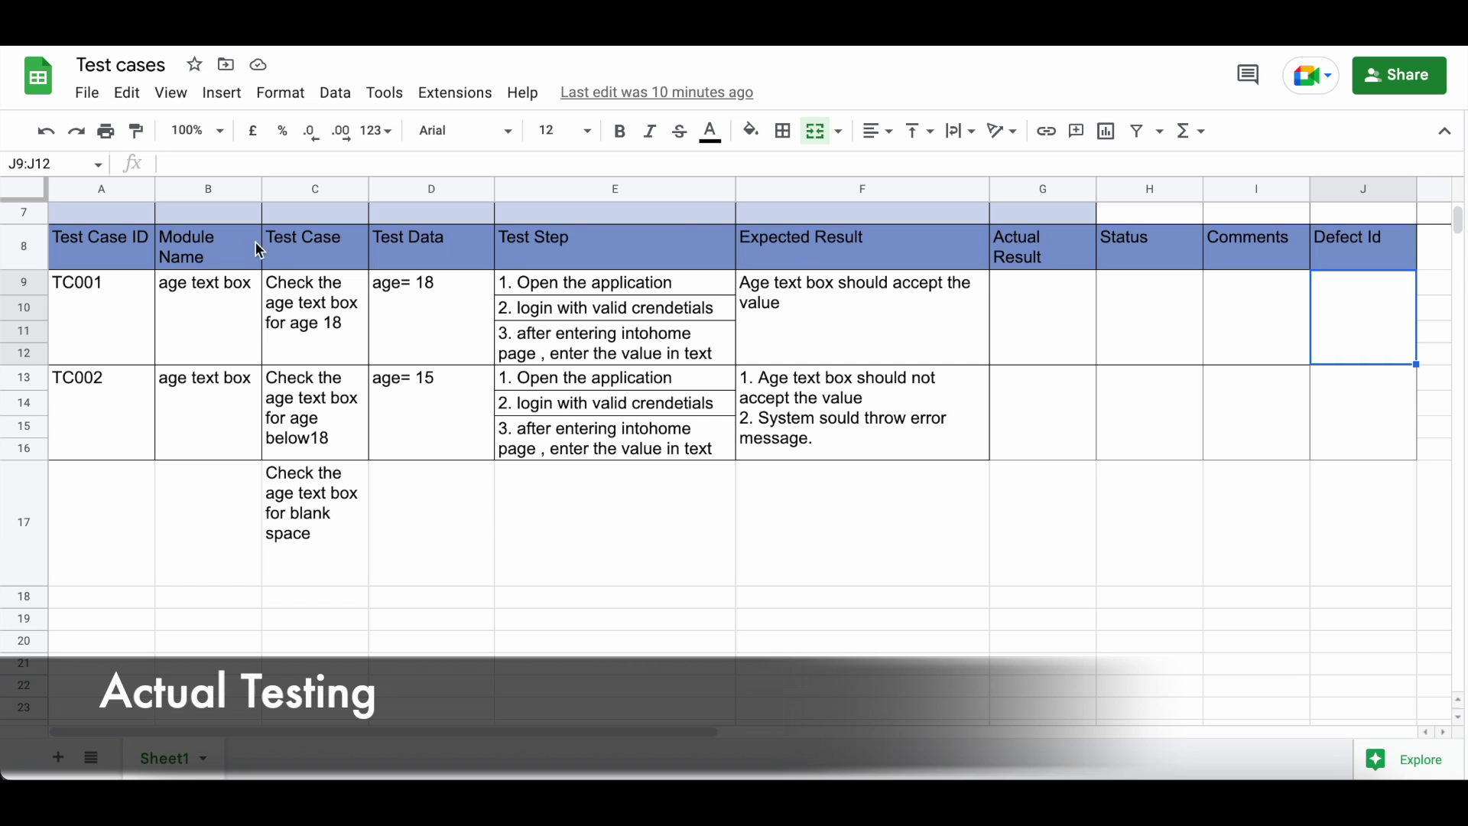
Examine TC001's expected result against its actual result cell, and look at its defect ID cell
left_click(142, 335)
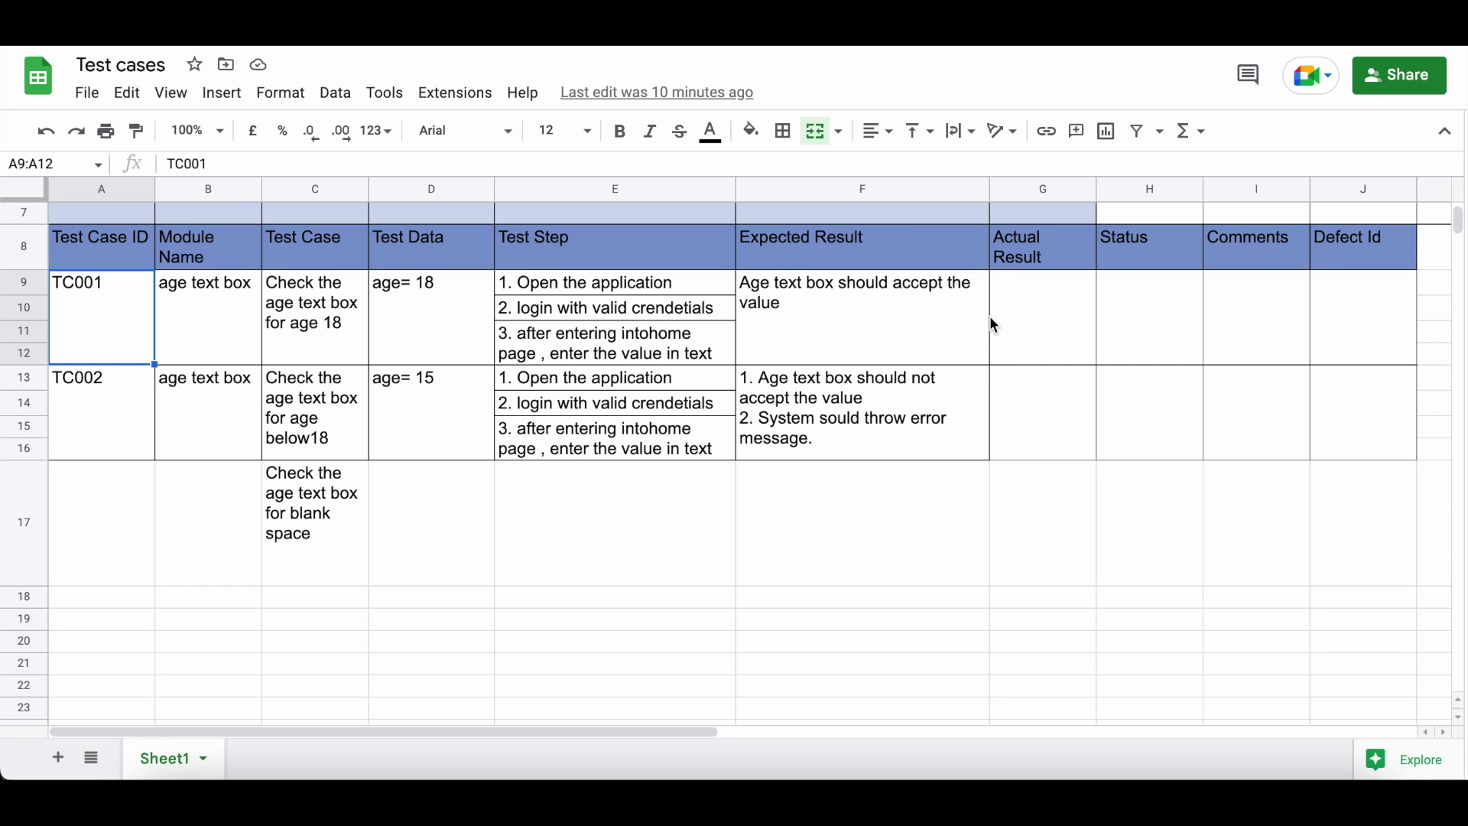
left_click(1086, 297)
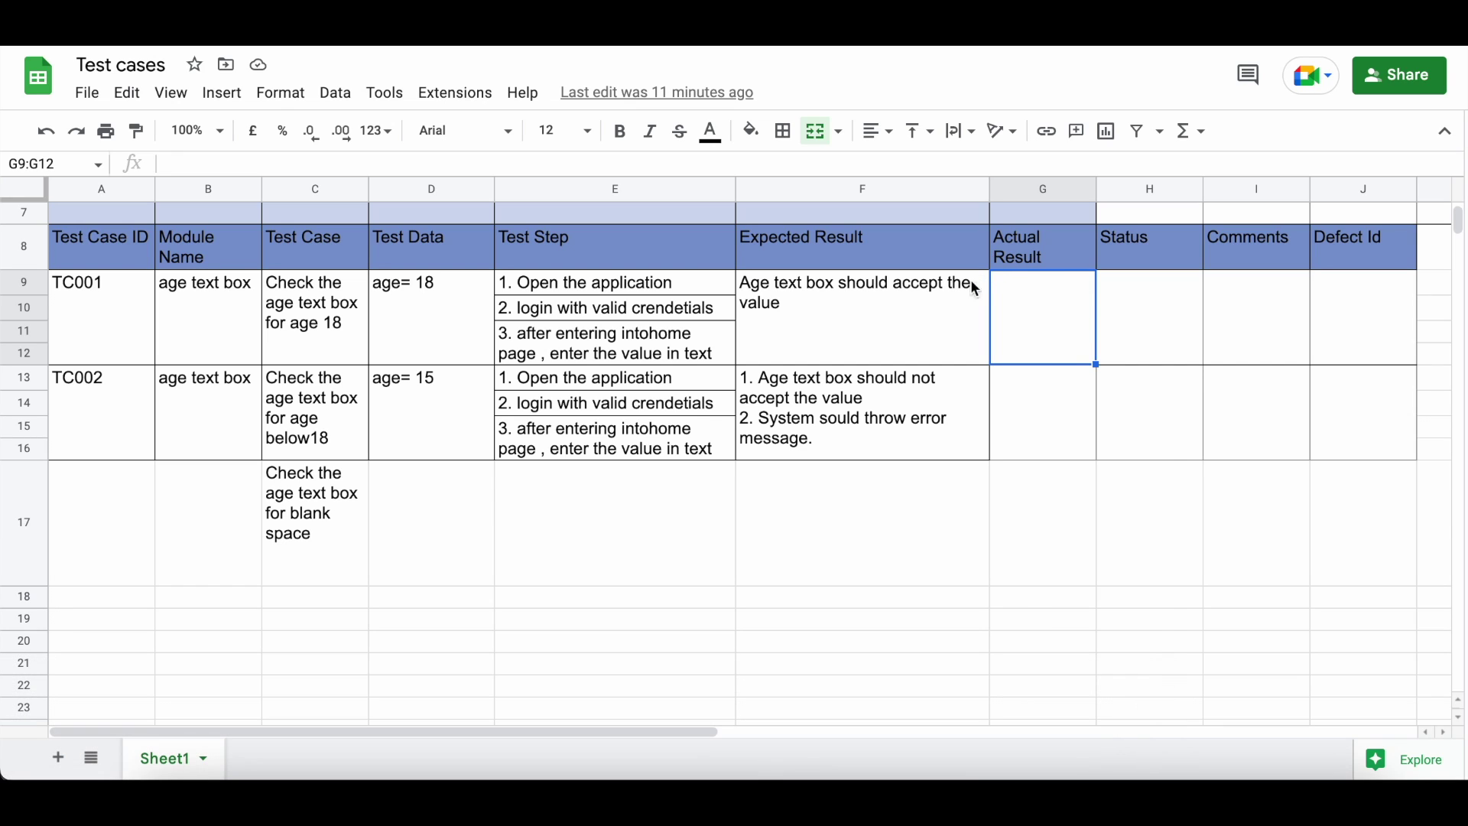
left_click(873, 295)
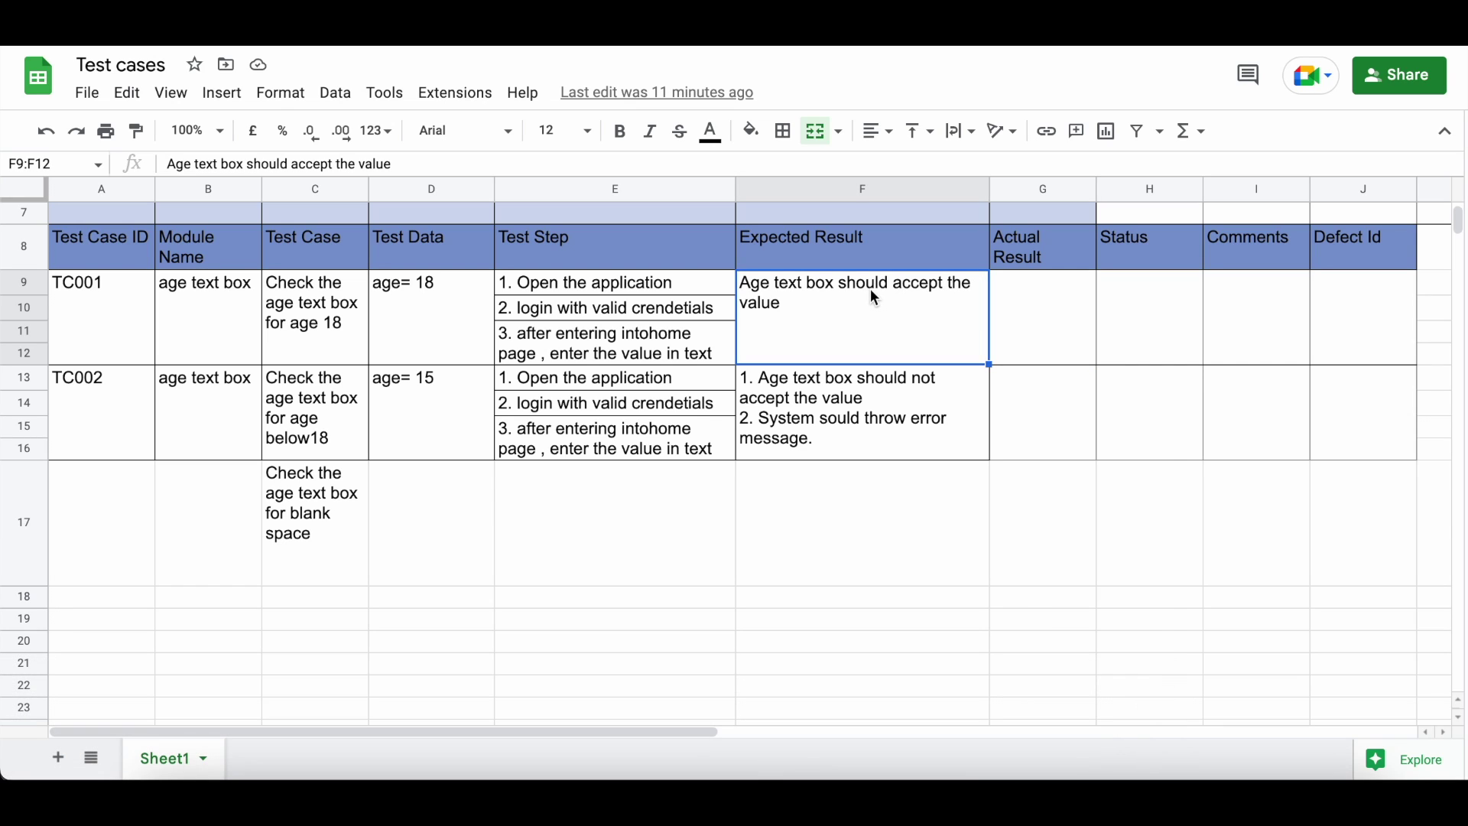
left_click(1062, 329)
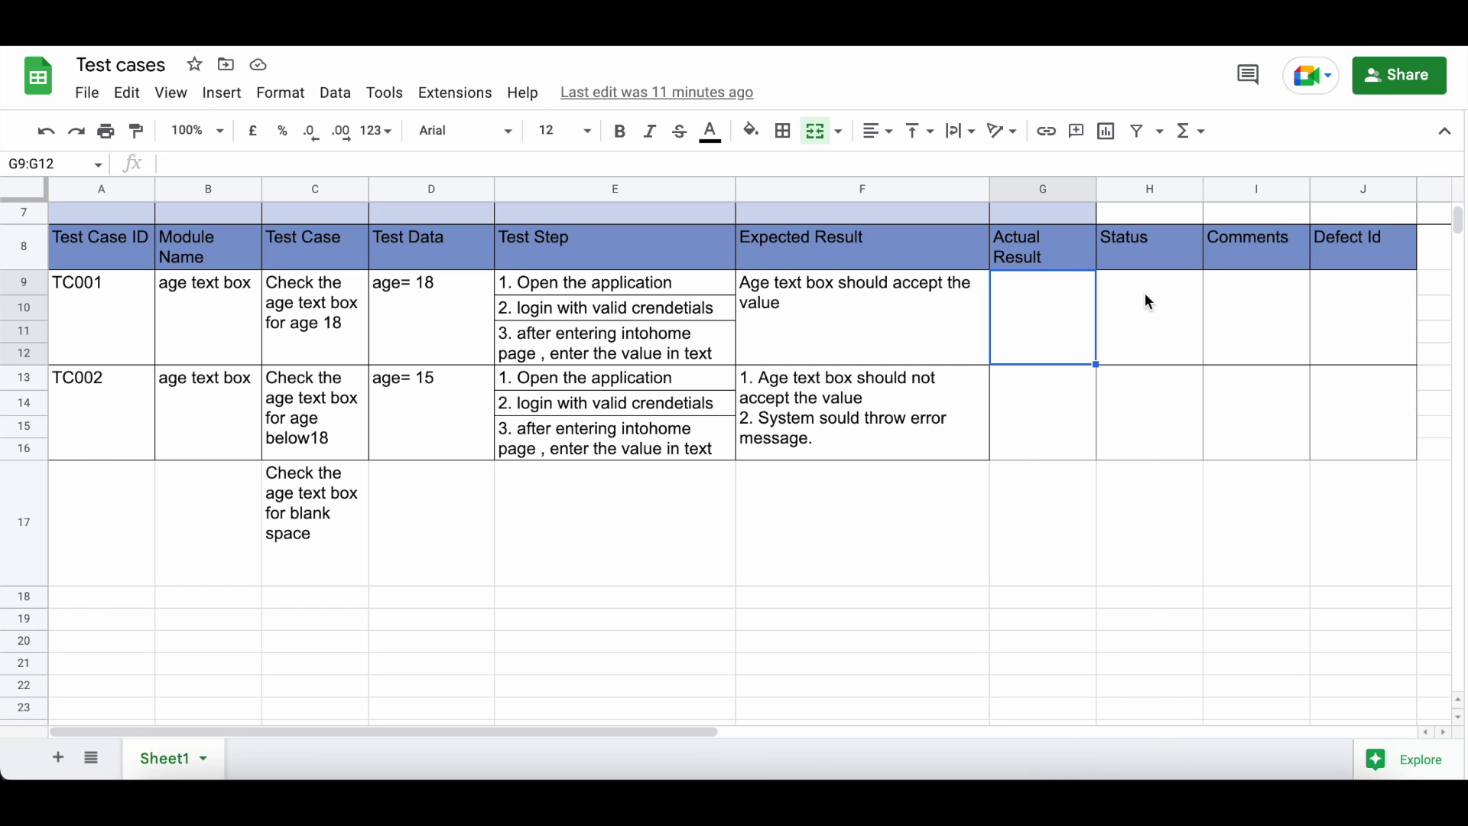
left_click(1349, 306)
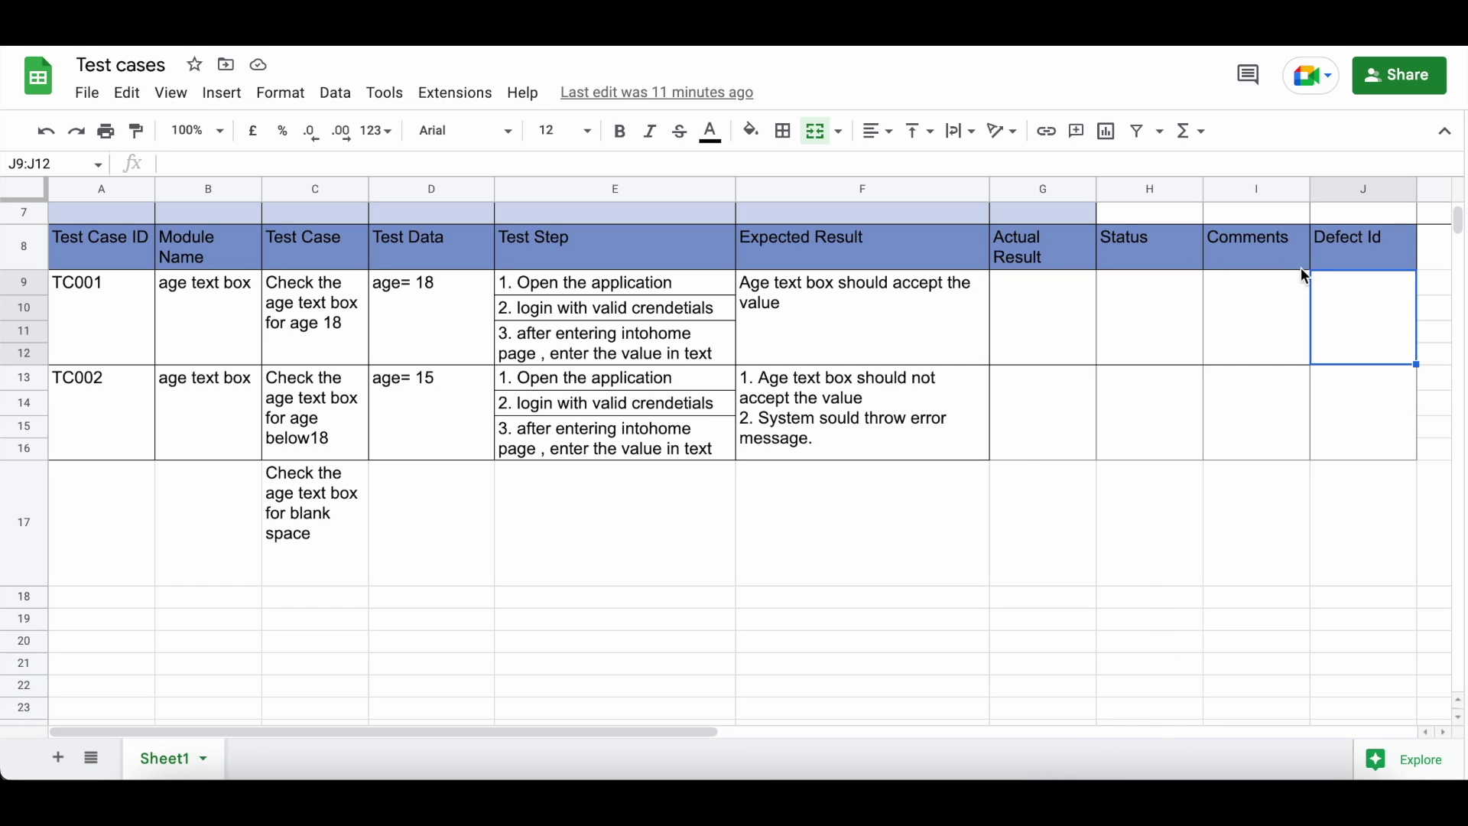